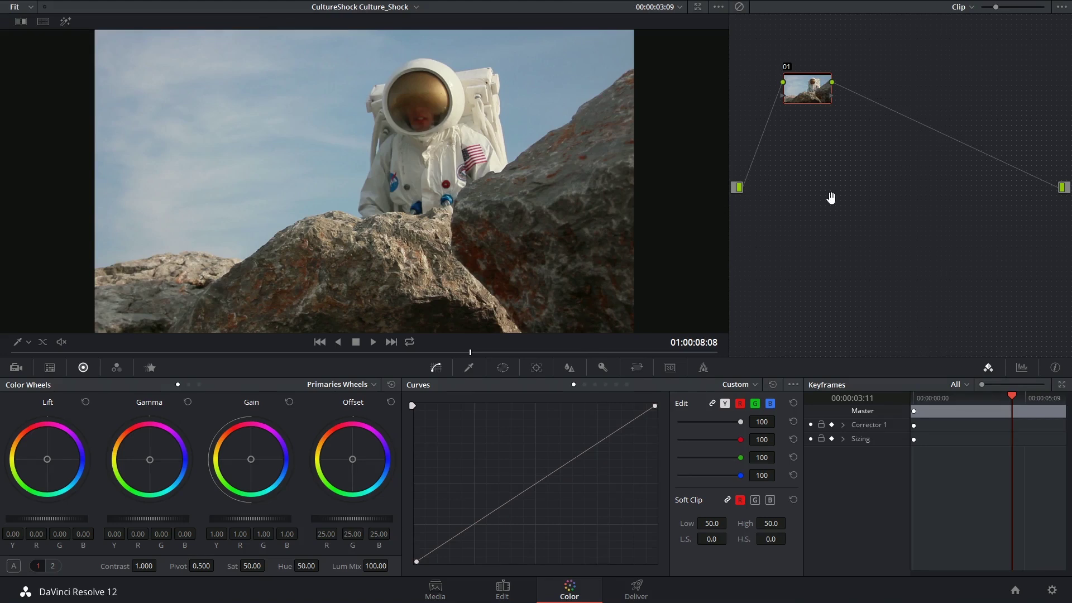
# Step: Show the Key settings and add a Key Mixer node next to node 01
pyautogui.moveTo(804, 93); pyautogui.dragTo(798, 112)
pyautogui.click(603, 371)
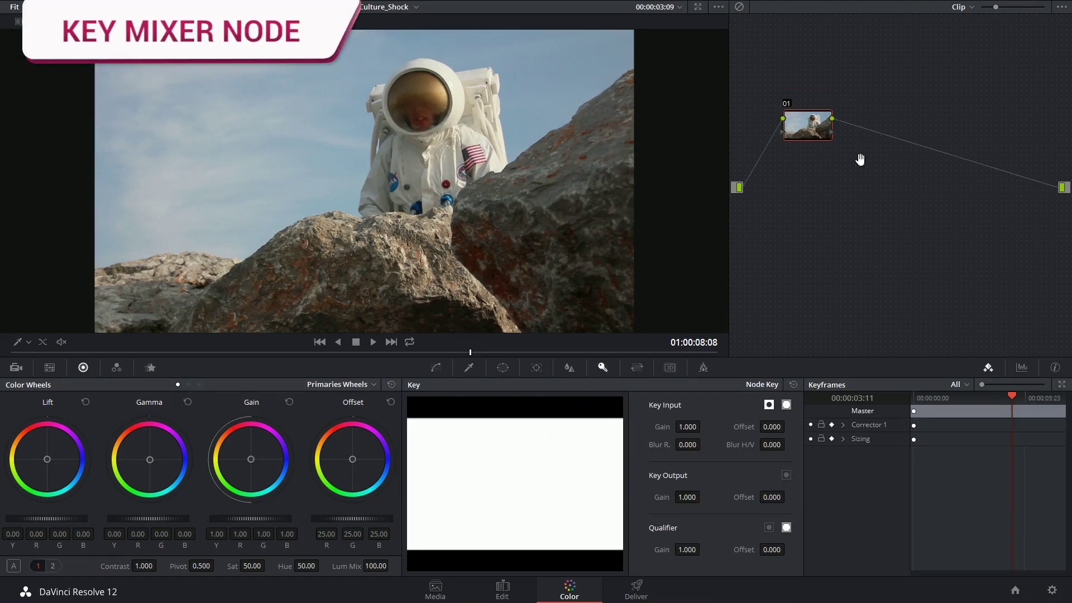
pyautogui.rightClick(858, 105)
pyautogui.moveTo(863, 140)
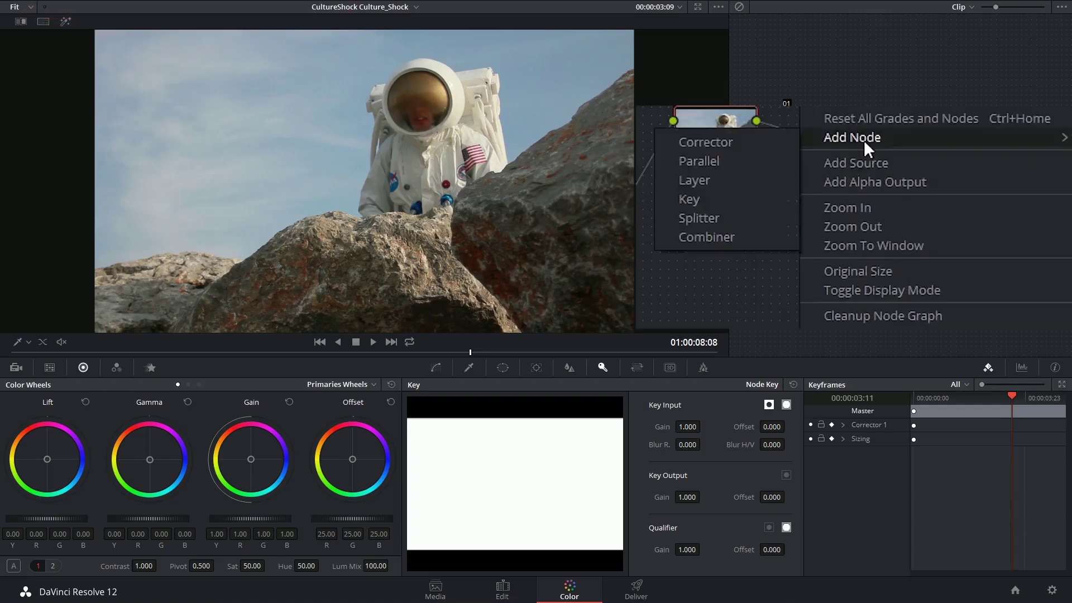
pyautogui.click(711, 196)
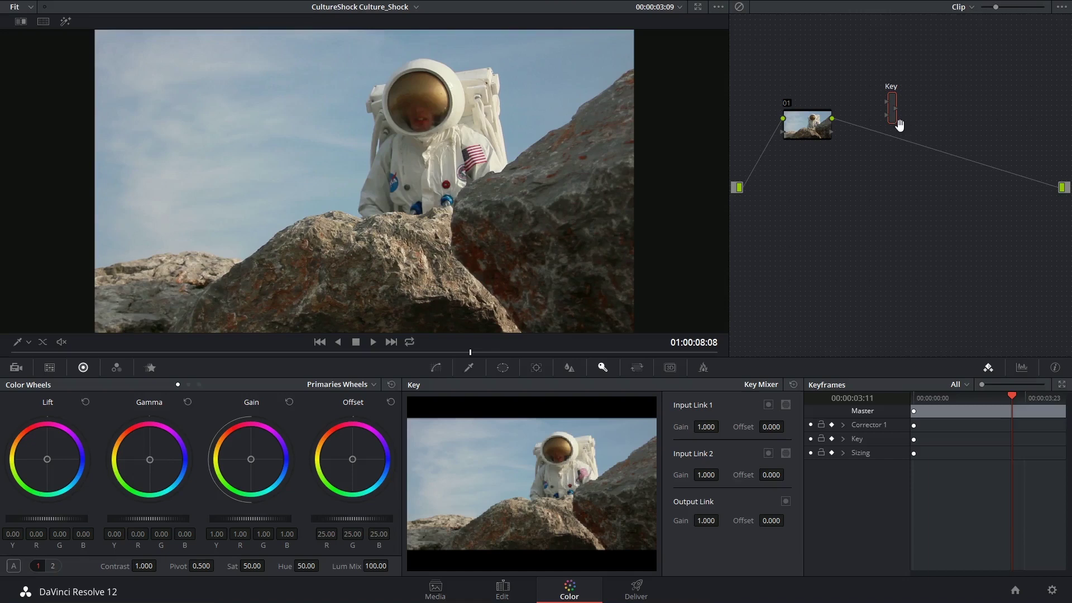
# Step: Add one more input to the Key Mixer and link node 01's key output to its first input
pyautogui.moveTo(894, 123); pyautogui.dragTo(826, 134)
pyautogui.rightClick(826, 134)
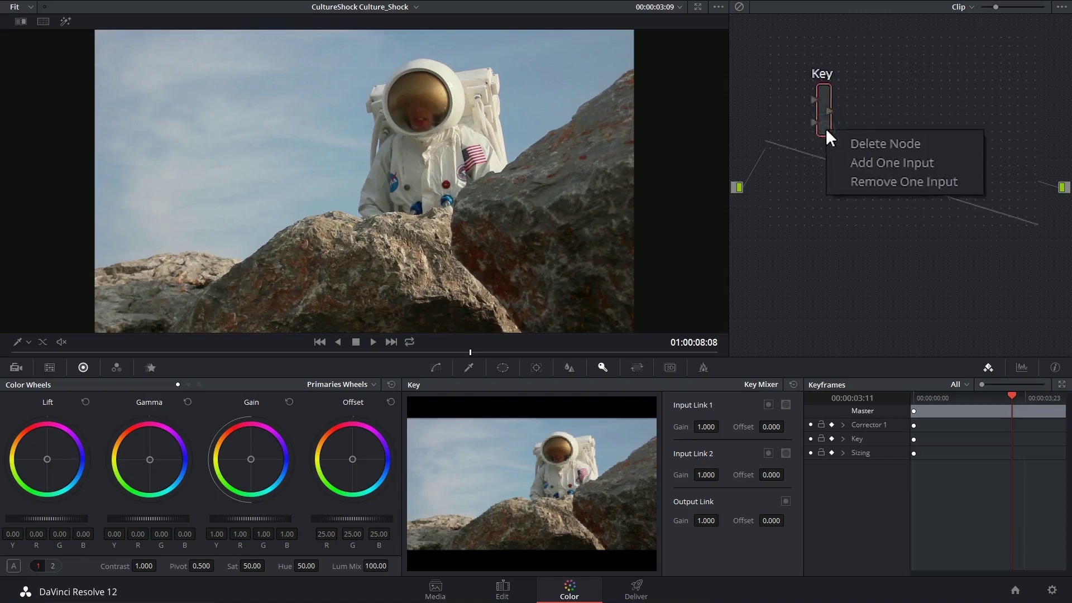
pyautogui.click(858, 161)
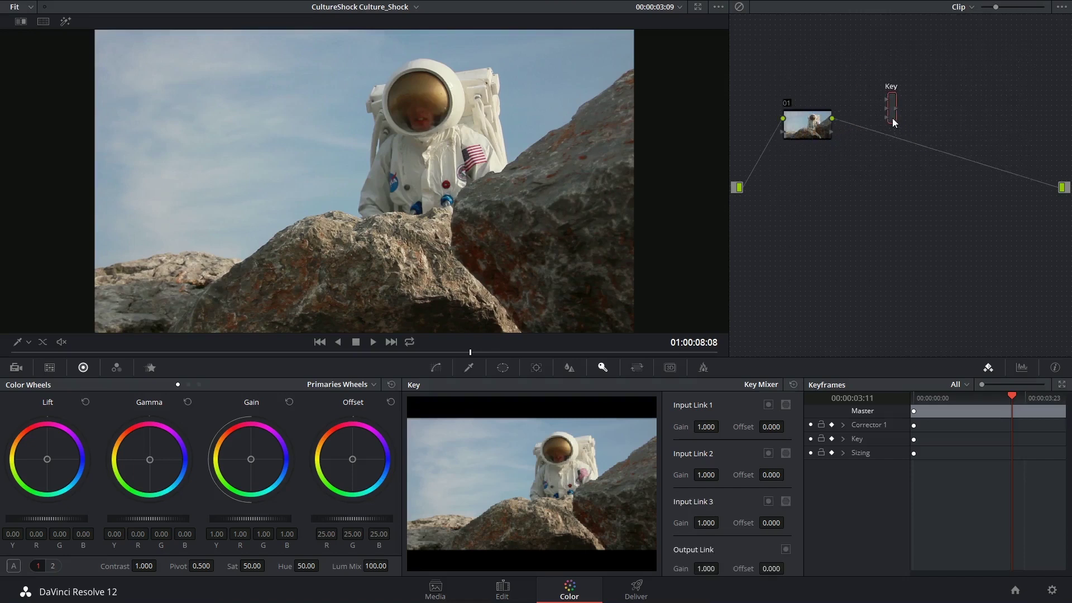
pyautogui.moveTo(893, 123); pyautogui.dragTo(914, 116)
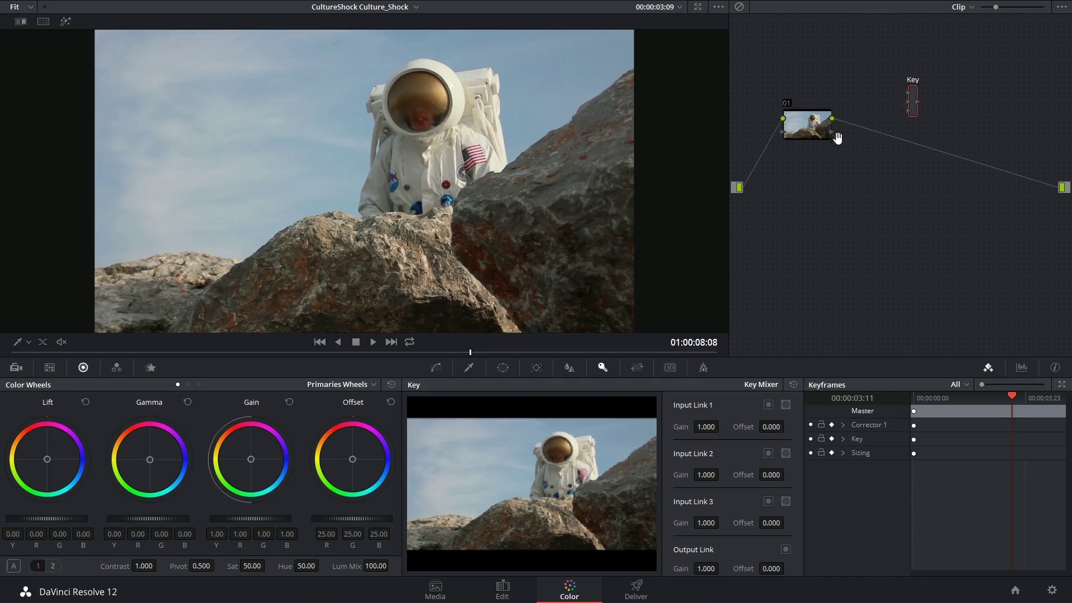
pyautogui.moveTo(830, 133); pyautogui.dragTo(877, 175)
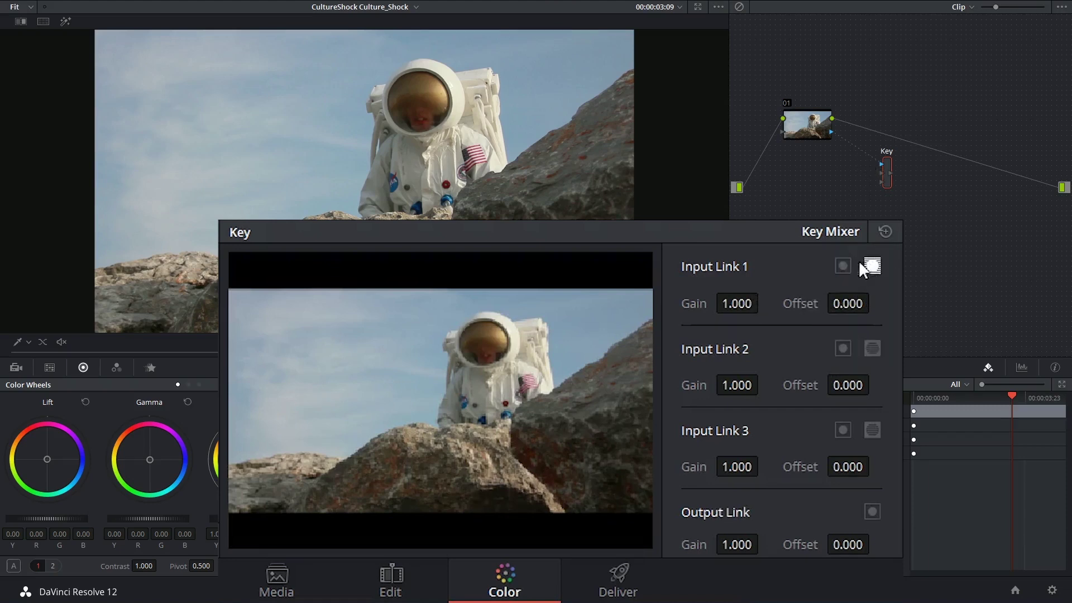
# Step: Go to timecode 01:00:08:13 and add a serial node after node 01, leaving a wide gap between the two nodes
pyautogui.click(806, 126)
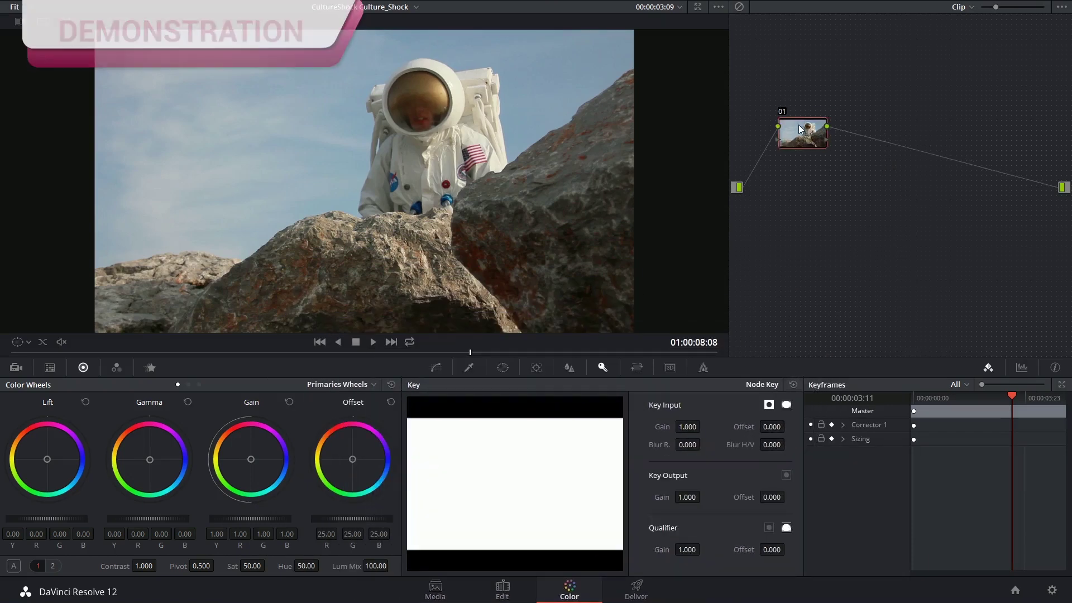
pyautogui.moveTo(130, 357); pyautogui.dragTo(498, 367)
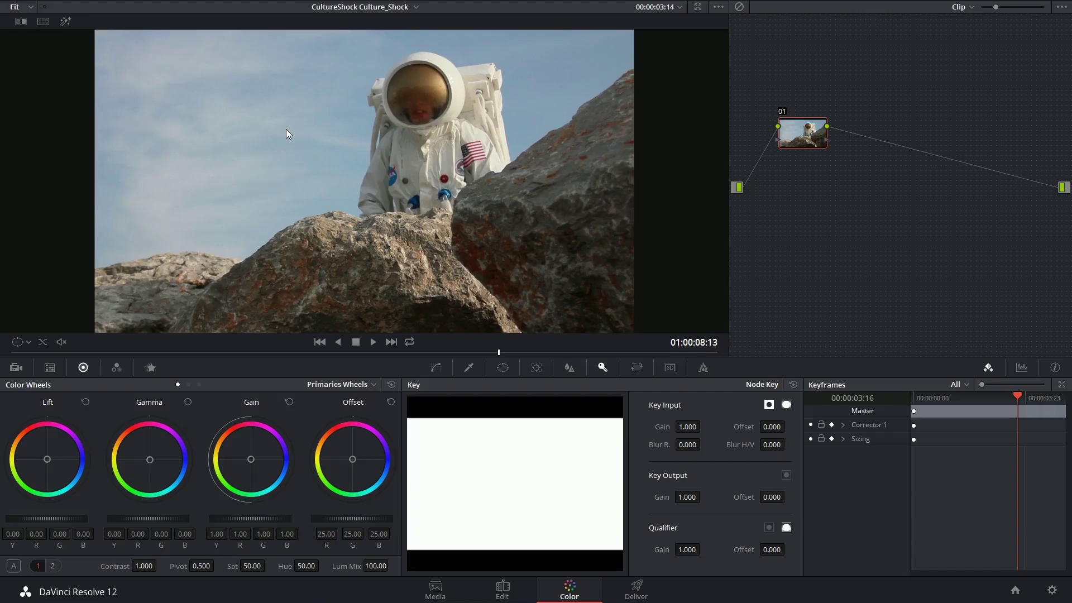
pyautogui.moveTo(790, 130); pyautogui.dragTo(794, 139)
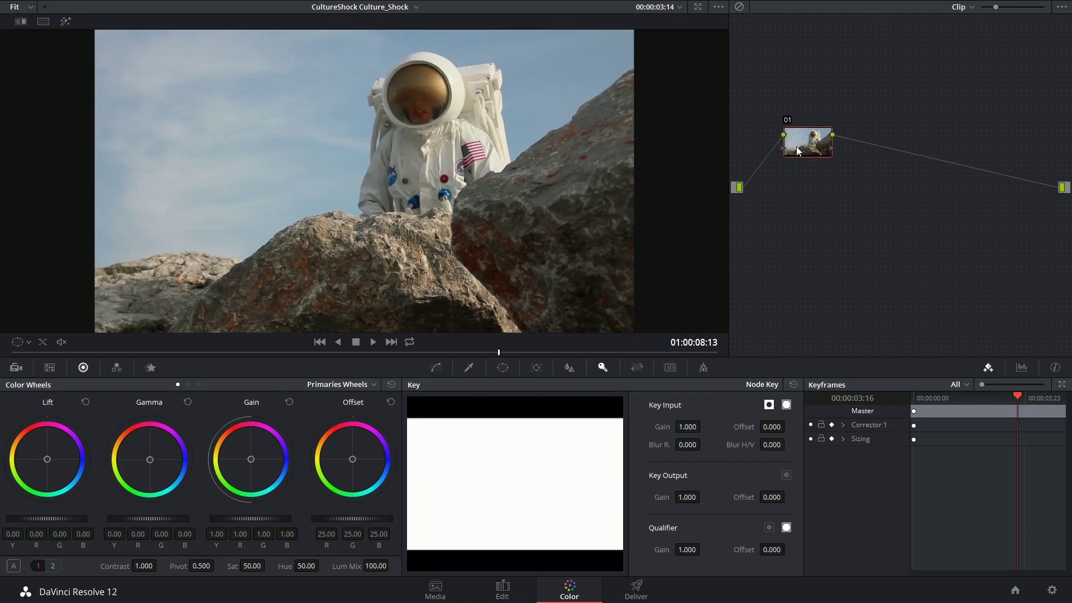
pyautogui.hotkey('alt', 's')
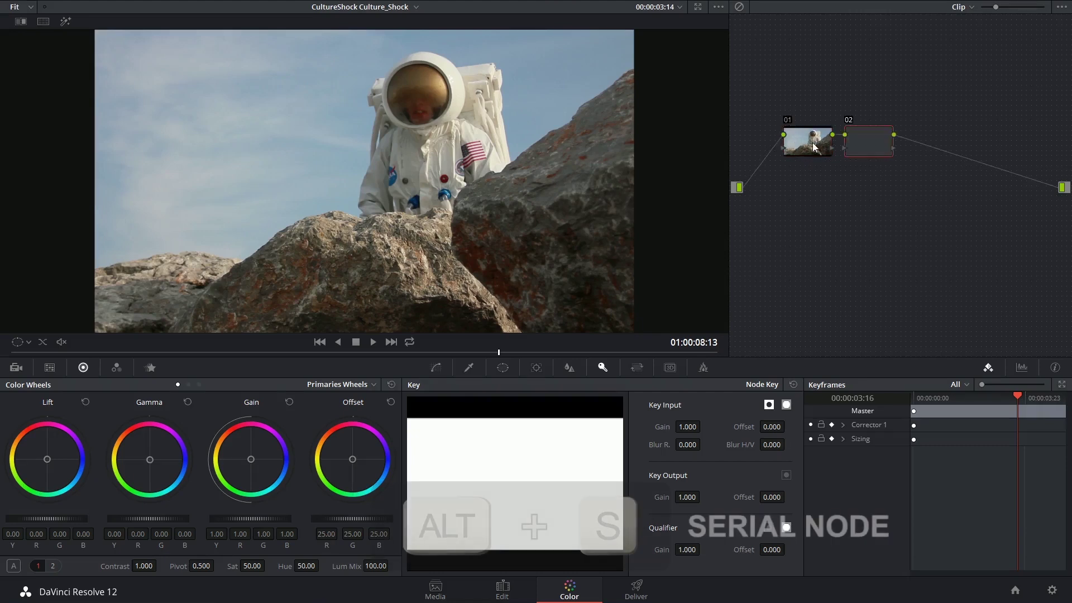
pyautogui.moveTo(869, 139); pyautogui.dragTo(938, 141)
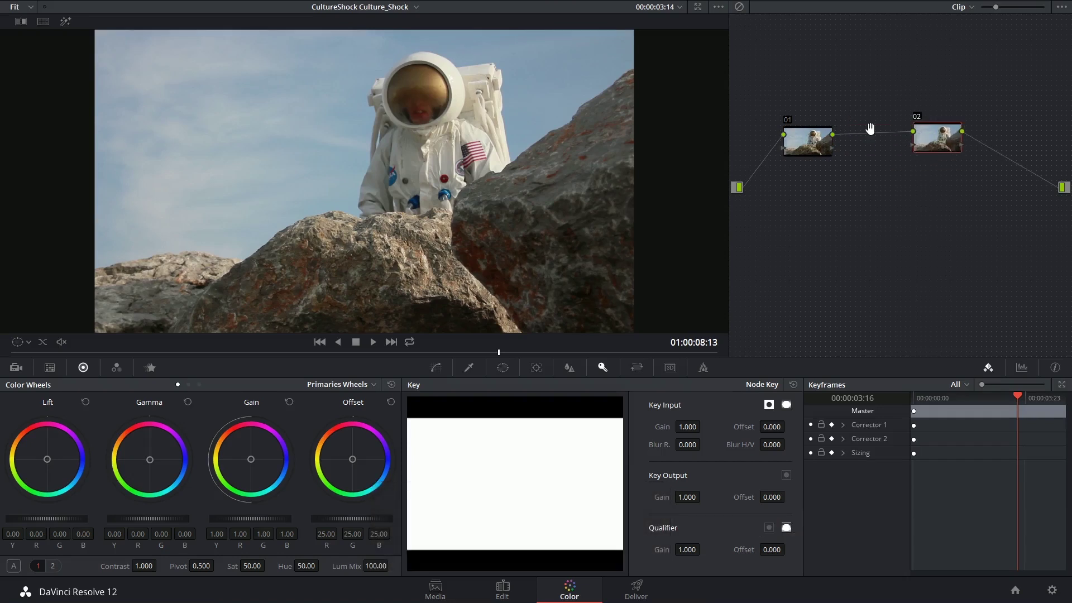
# Step: Add a Key Mixer node below the connection between nodes 01 and 02
pyautogui.click(816, 135)
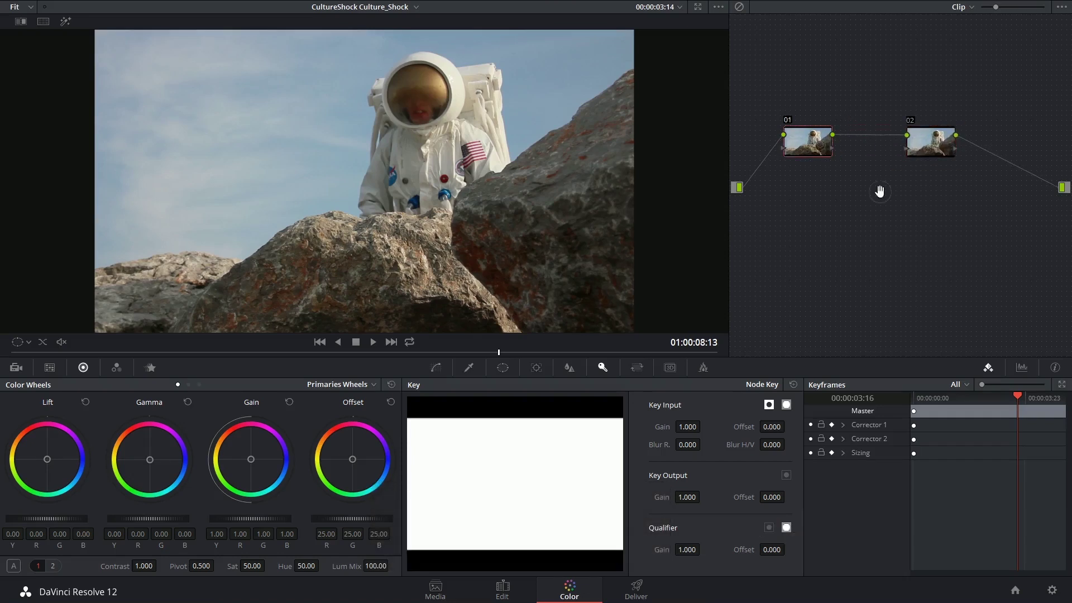
pyautogui.rightClick(879, 196)
pyautogui.moveTo(908, 211)
pyautogui.click(817, 248)
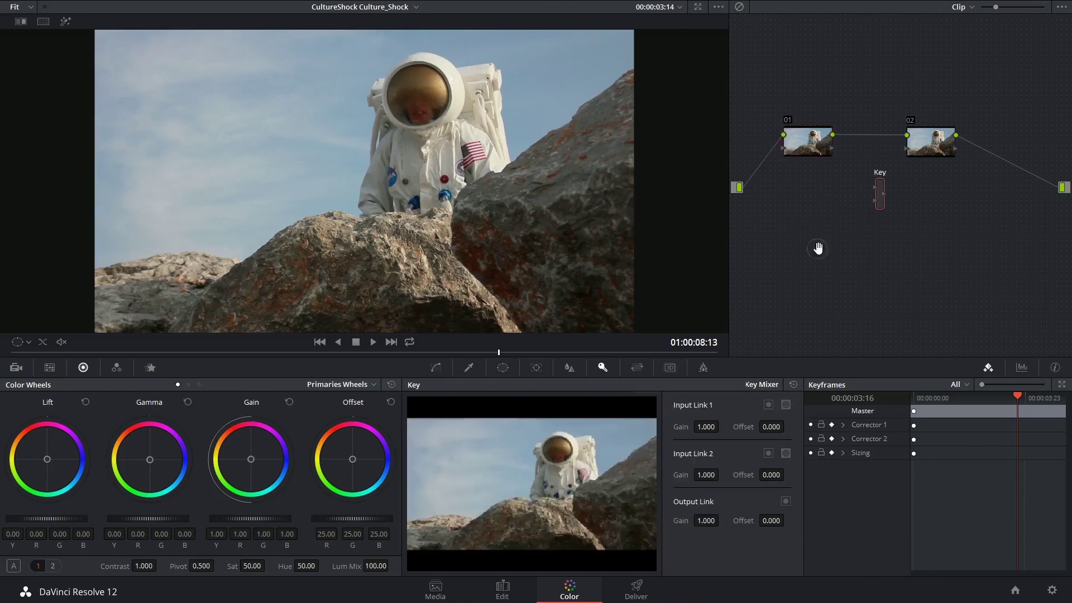
pyautogui.moveTo(879, 202); pyautogui.dragTo(893, 210)
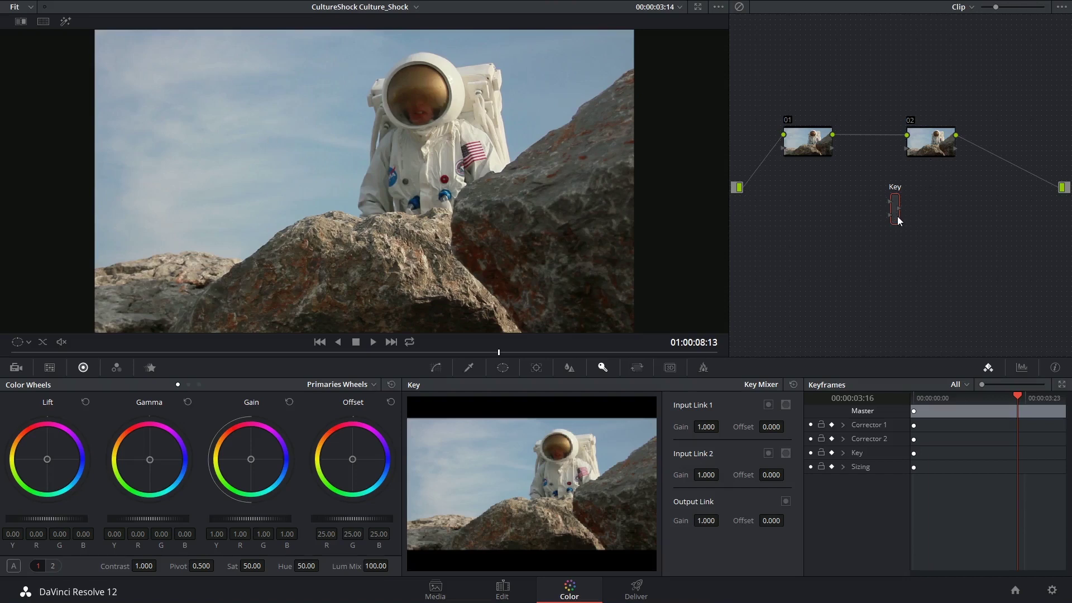
# Step: Add two corrector nodes fed by node 01 and link their key outputs through the Key Mixer to node 02's key input
pyautogui.hotkey('shift', 's')
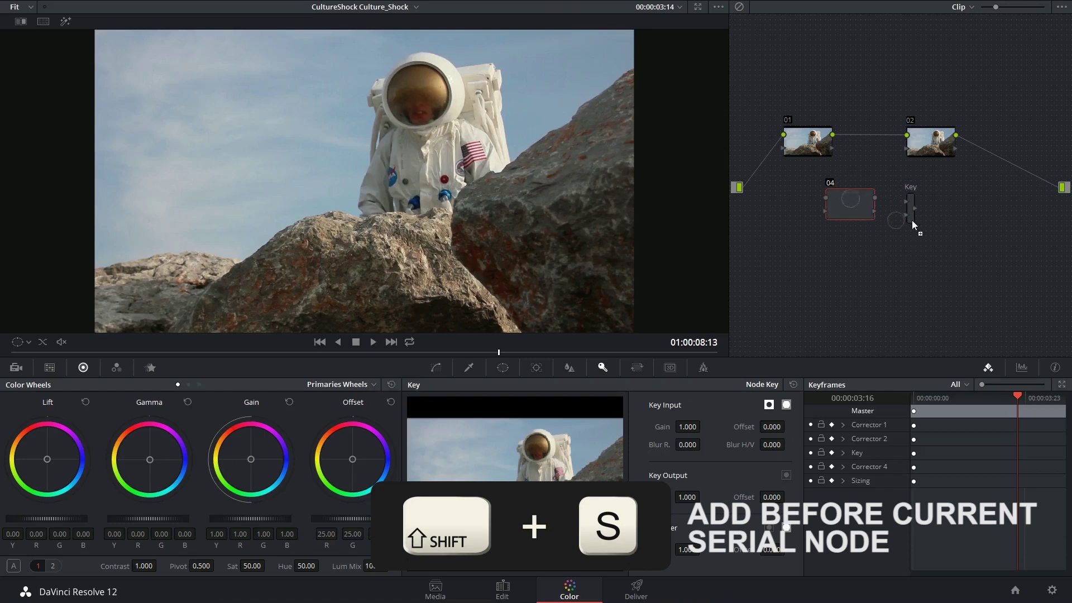
pyautogui.hotkey('shift', 's')
pyautogui.moveTo(799, 140); pyautogui.dragTo(840, 195)
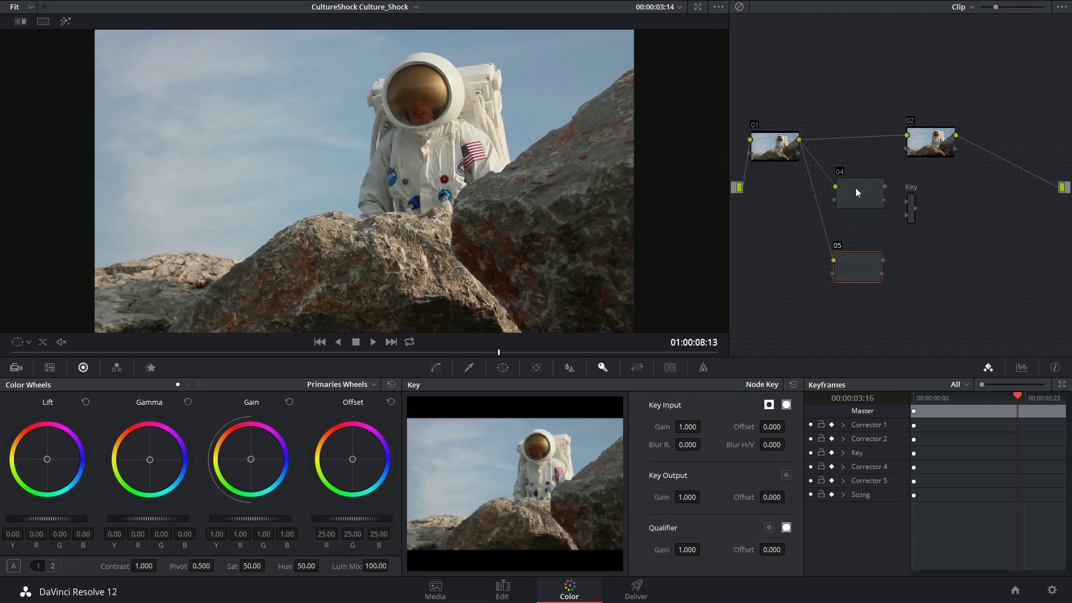
pyautogui.moveTo(883, 201); pyautogui.dragTo(877, 197)
pyautogui.moveTo(915, 209); pyautogui.dragTo(981, 162)
# Step: Label node 01 "Original", node 04 "Sky" and node 05 "Foreground"
pyautogui.click(852, 187)
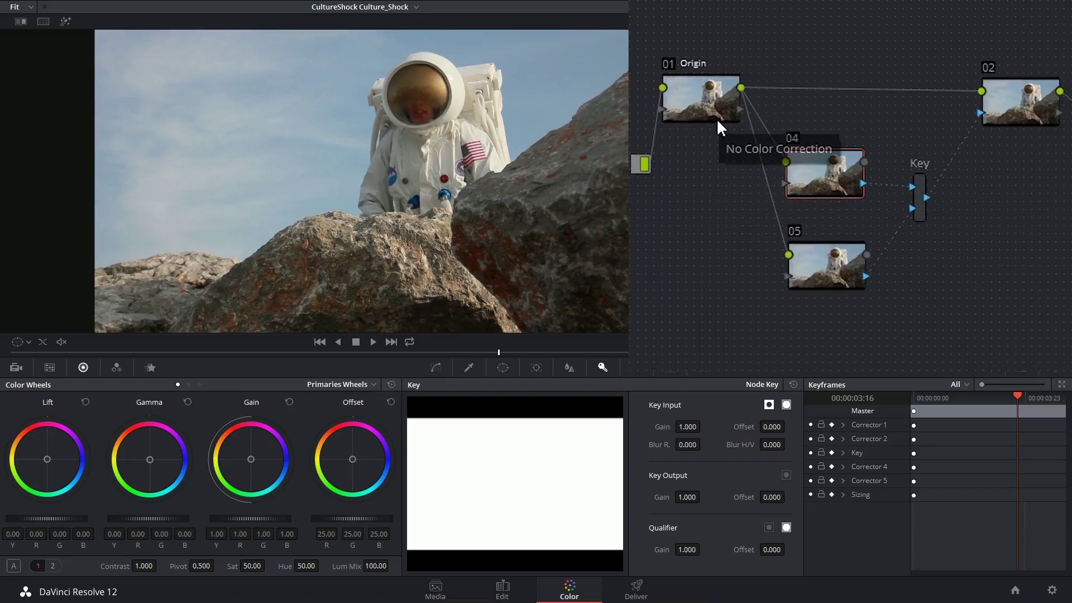
pyautogui.rightClick(816, 160)
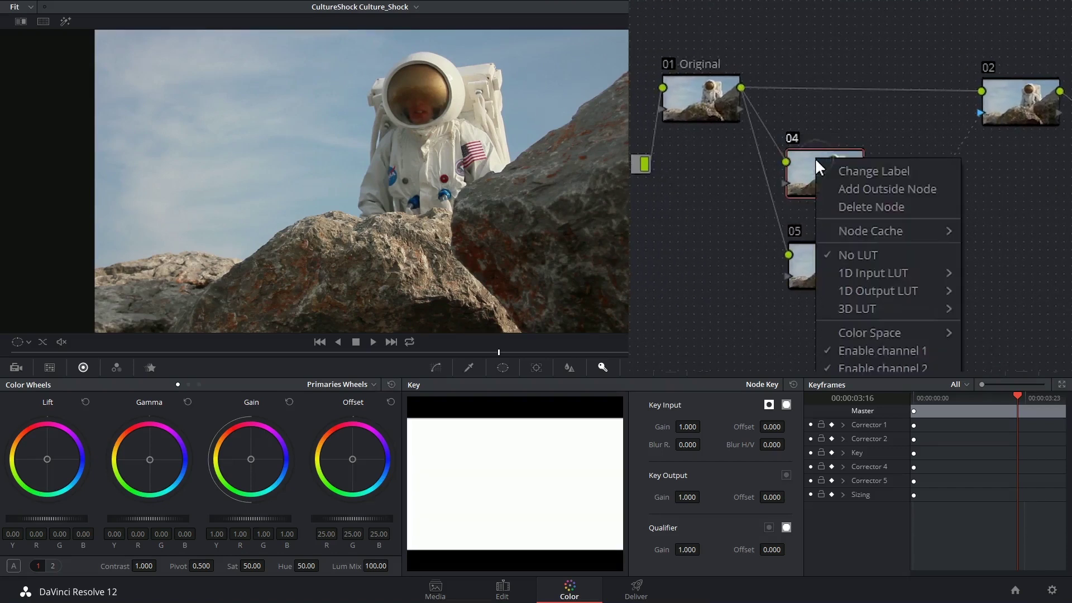
pyautogui.click(852, 172)
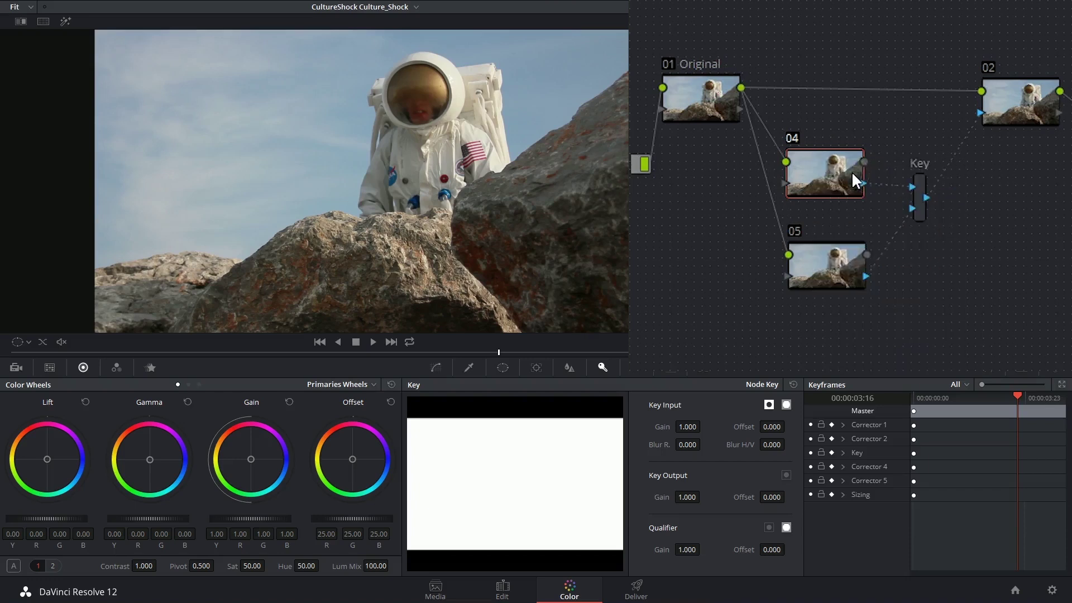
pyautogui.write('Sky')
pyautogui.press('Return')
pyautogui.write('Foreground')
pyautogui.press('Return')
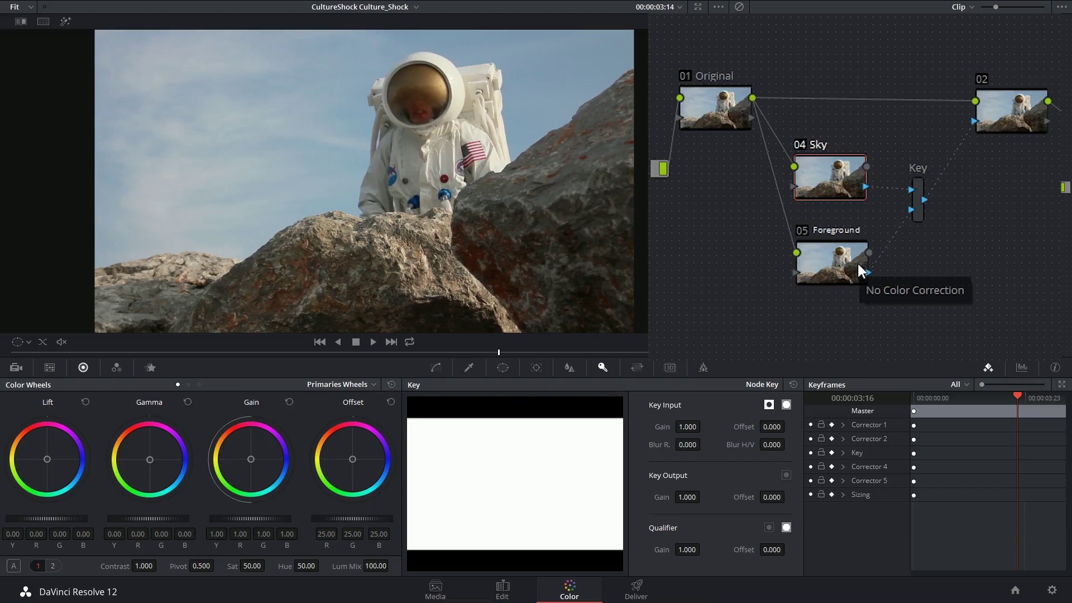
# Step: Isolate the sky on the Sky node with the HSL Qualifier: hue width 24.0, soft 9.5, saturation high 6.5, black clip 26.3, white clip 81.3
pyautogui.click(469, 367)
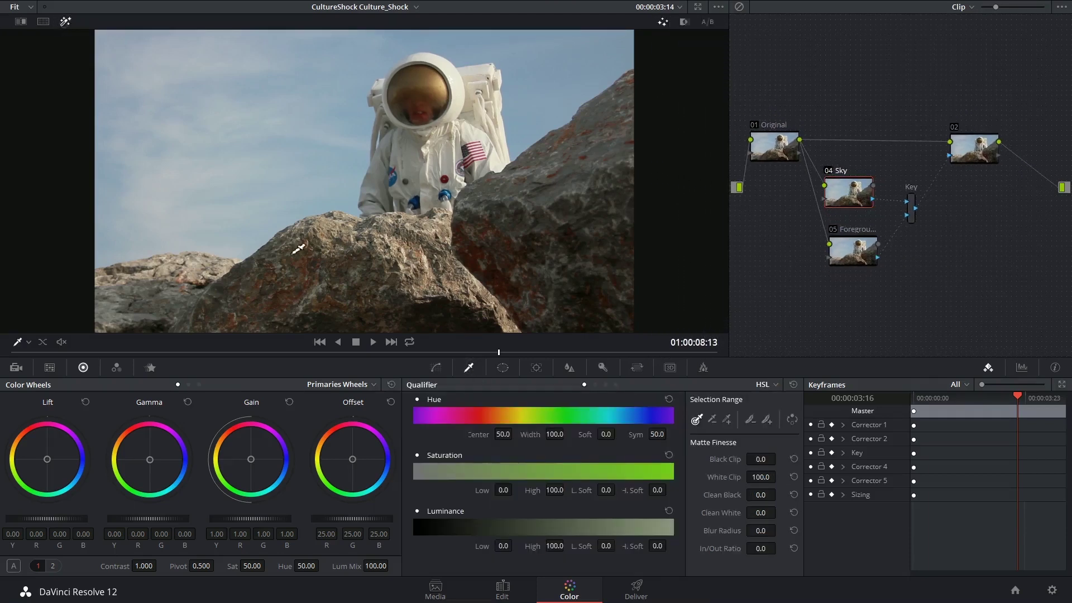
pyautogui.moveTo(168, 232); pyautogui.dragTo(149, 227)
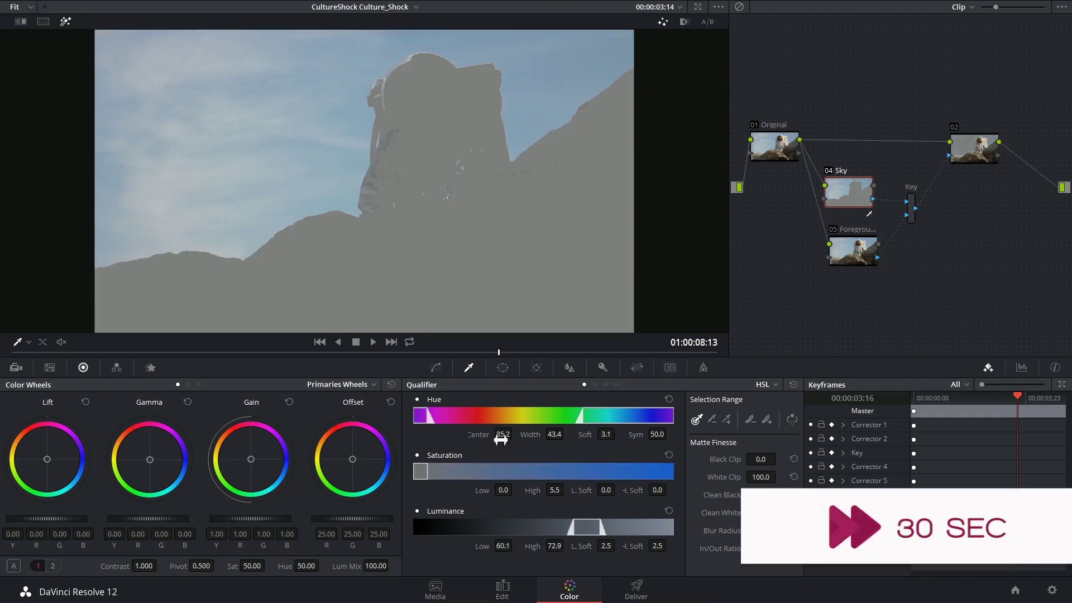
pyautogui.moveTo(555, 434); pyautogui.dragTo(525, 434)
pyautogui.moveTo(605, 434); pyautogui.dragTo(625, 433)
pyautogui.moveTo(760, 459); pyautogui.dragTo(792, 459)
pyautogui.moveTo(760, 477); pyautogui.dragTo(731, 476)
pyautogui.moveTo(554, 490); pyautogui.dragTo(567, 489)
pyautogui.moveTo(554, 433); pyautogui.dragTo(491, 439)
pyautogui.moveTo(848, 192); pyautogui.dragTo(855, 184)
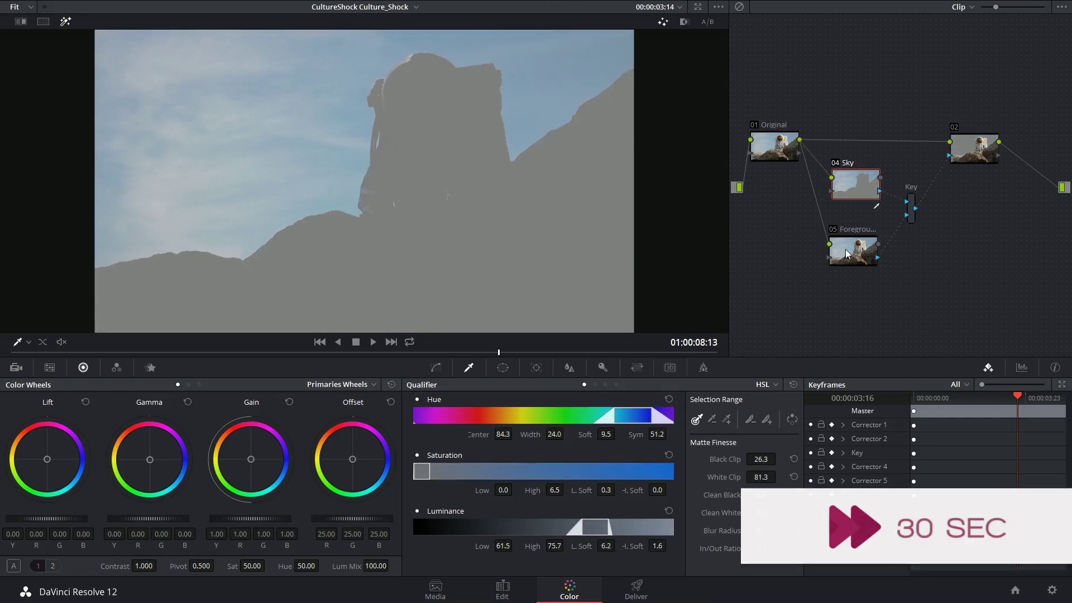
# Step: On the Foreground node at 01:00:06:13, draw a curve window along the upper edge of the rocks that encloses everything below
pyautogui.click(846, 253)
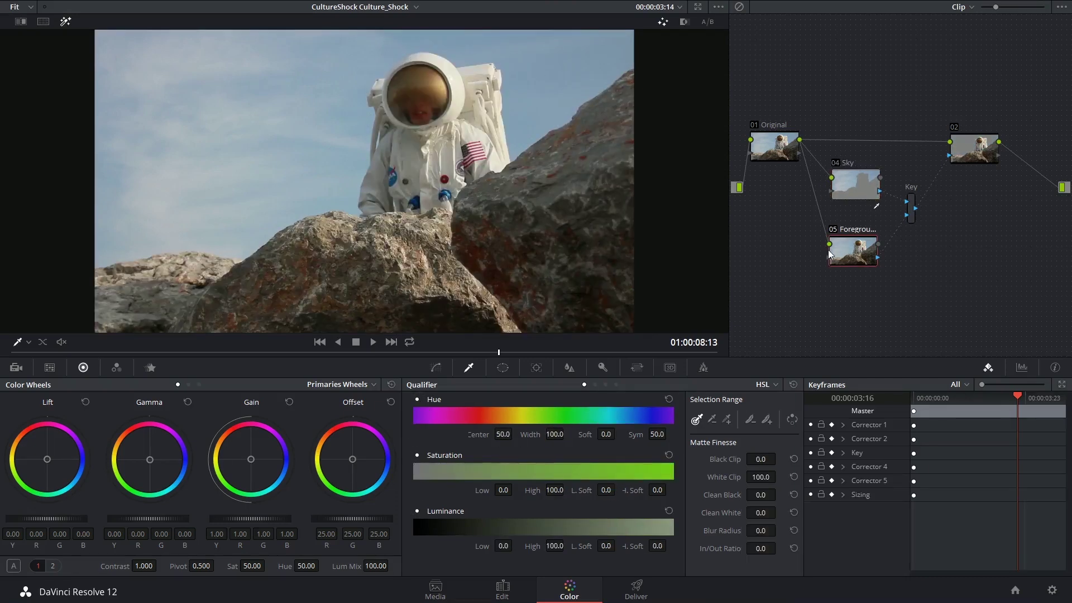
pyautogui.moveTo(366, 357); pyautogui.dragTo(224, 352)
pyautogui.click(502, 371)
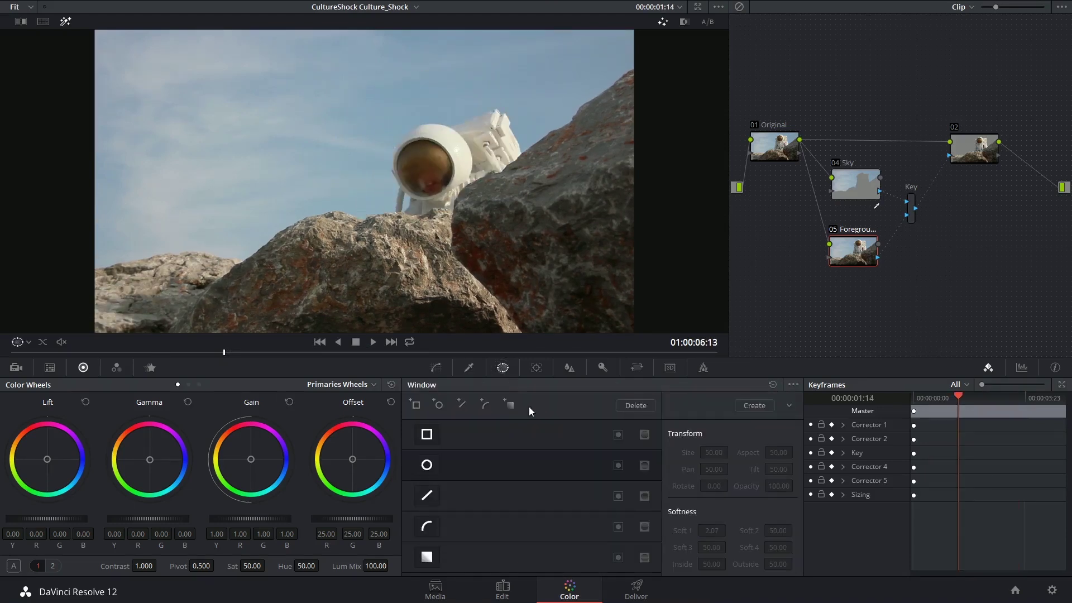
pyautogui.scroll(-2, 438, 239)
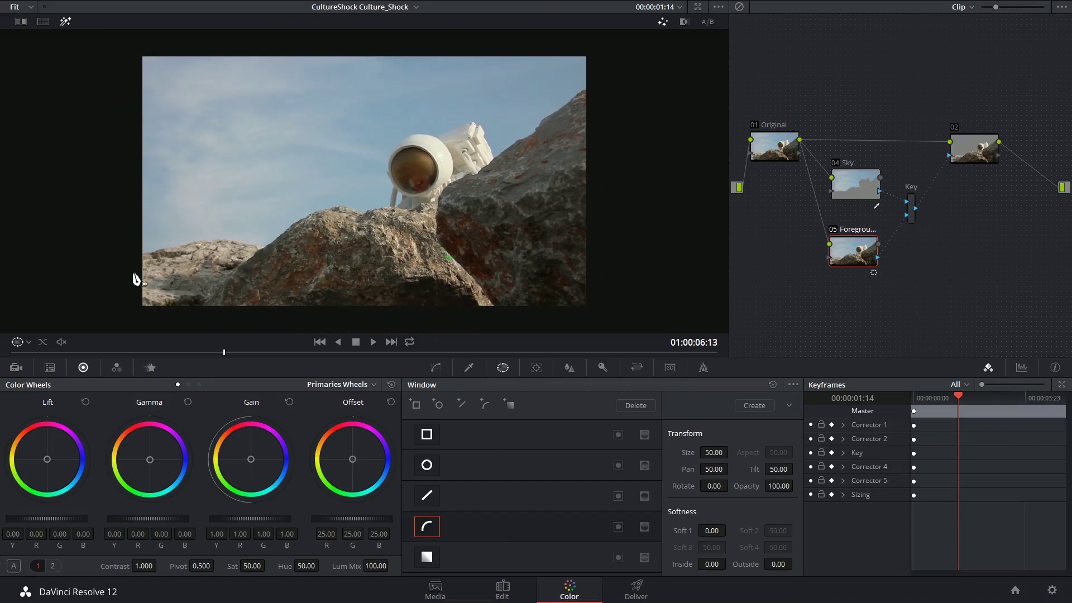
pyautogui.scroll(2, 139, 259)
pyautogui.click(102, 267)
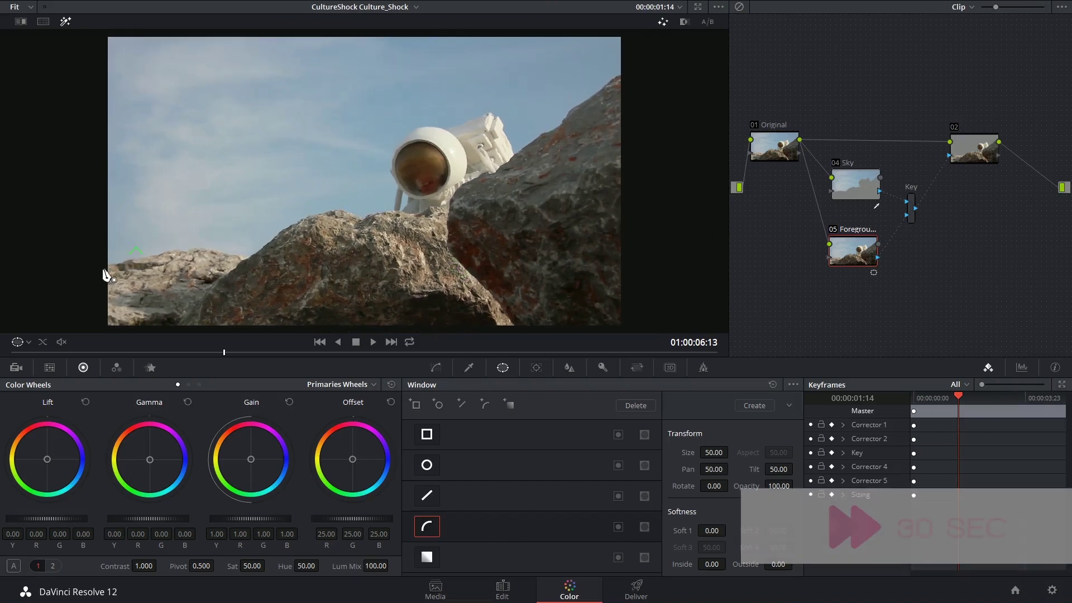
pyautogui.click(116, 264)
pyautogui.click(132, 259)
pyautogui.click(157, 254)
pyautogui.click(168, 251)
pyautogui.click(183, 250)
pyautogui.click(198, 248)
pyautogui.click(348, 212)
pyautogui.click(363, 218)
pyautogui.click(388, 212)
pyautogui.click(400, 211)
pyautogui.click(413, 214)
pyautogui.click(426, 210)
pyautogui.click(433, 206)
pyautogui.click(449, 210)
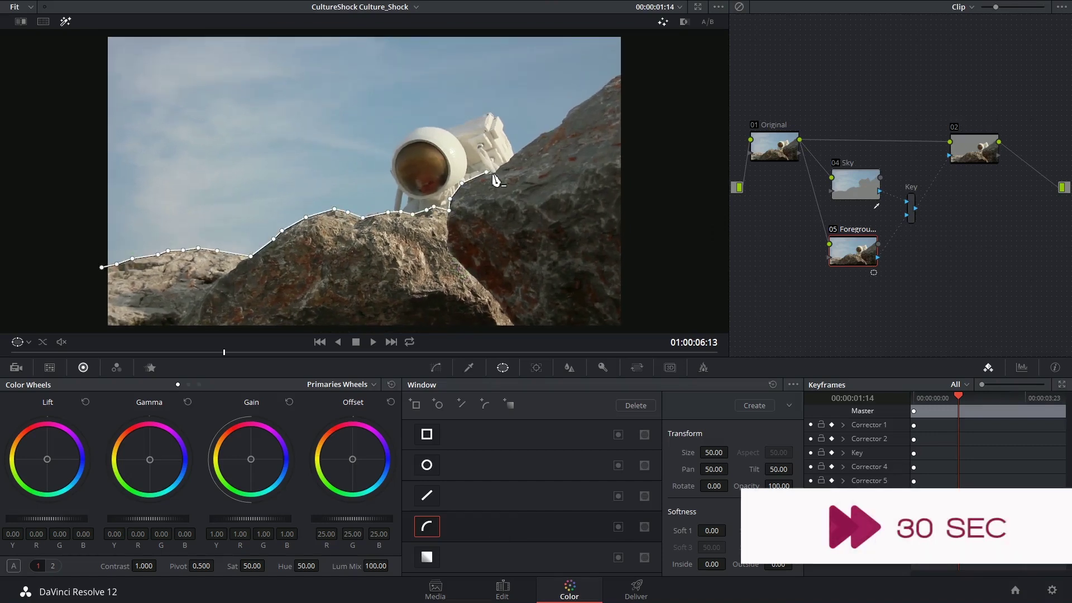
pyautogui.click(646, 72)
pyautogui.click(646, 323)
pyautogui.click(96, 323)
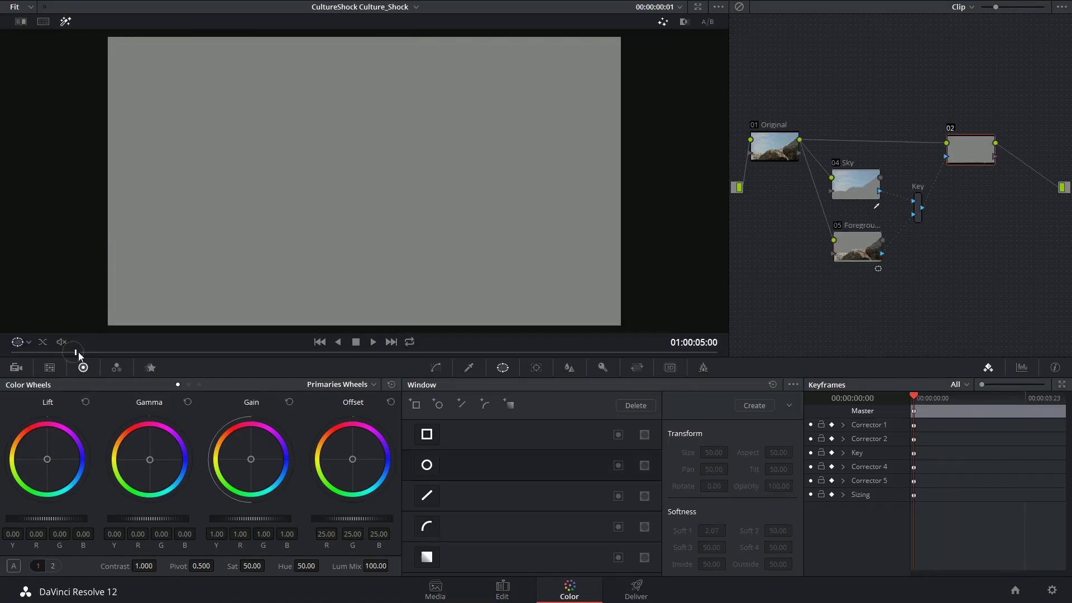
# Step: Check node 02's mixed key up to 01:00:08:07, turn off the highlight and set the node's Offset to 23.75
pyautogui.moveTo(77, 352); pyautogui.dragTo(533, 352)
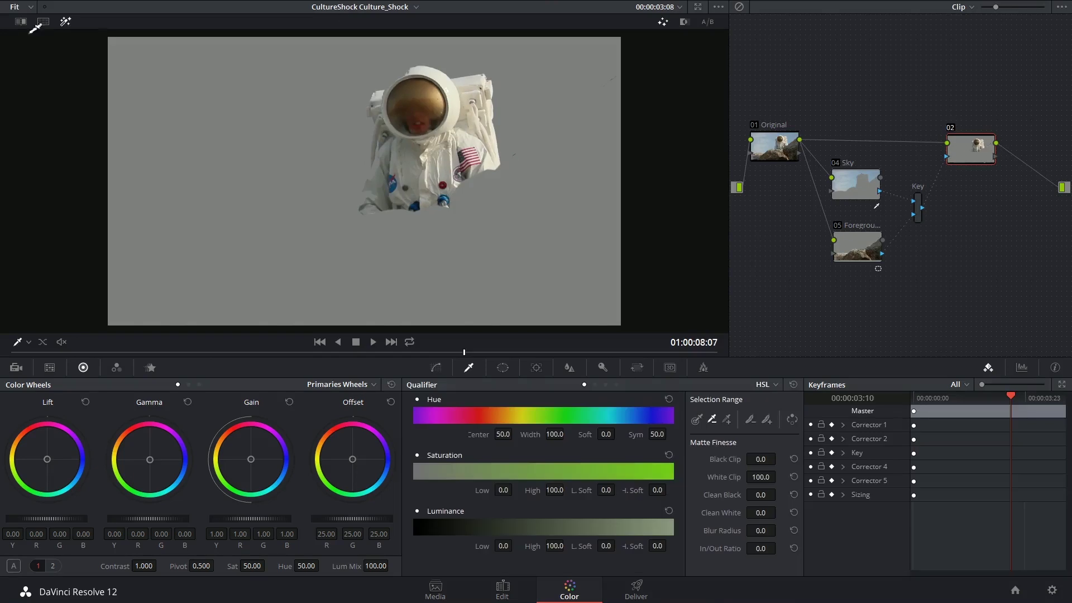
pyautogui.click(66, 21)
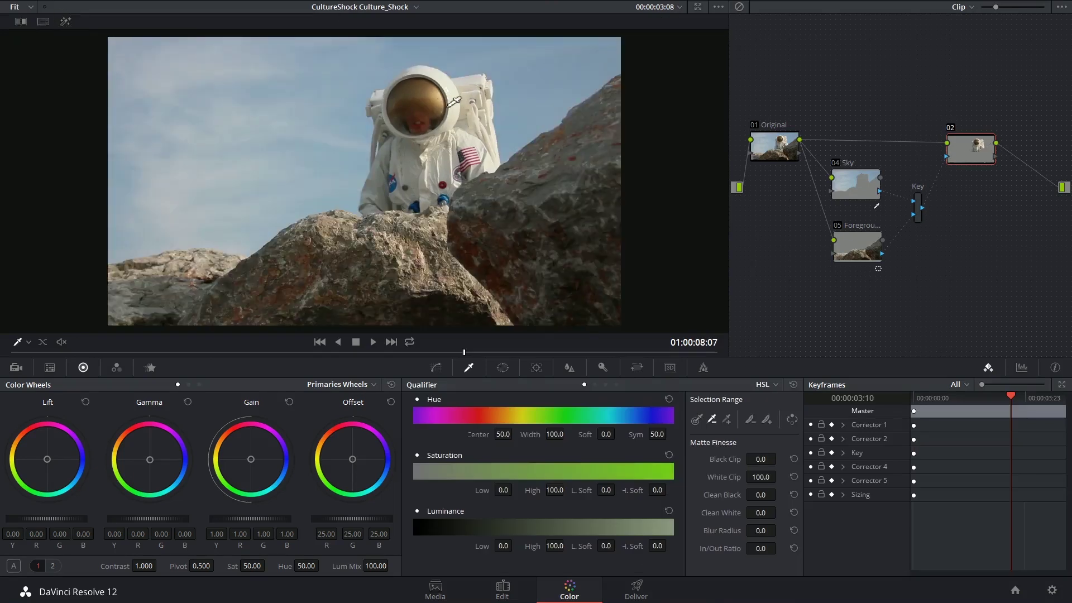
pyautogui.moveTo(351, 518); pyautogui.dragTo(271, 491)
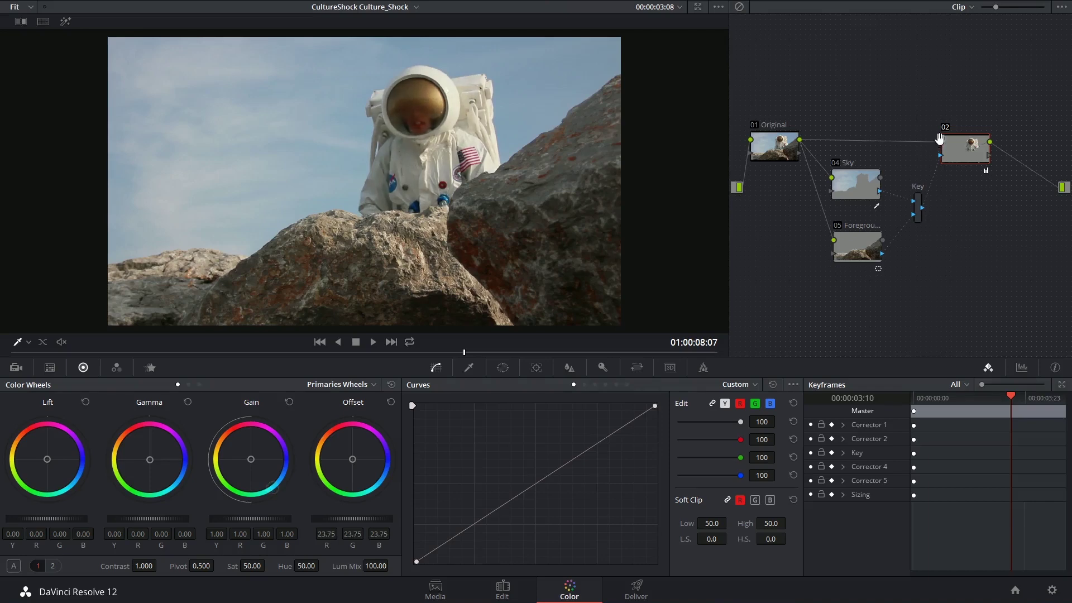
# Step: Add an outside node after node 02 and label it "Outside Node"
pyautogui.moveTo(950, 152); pyautogui.dragTo(930, 152)
pyautogui.hotkey('alt', 'o')
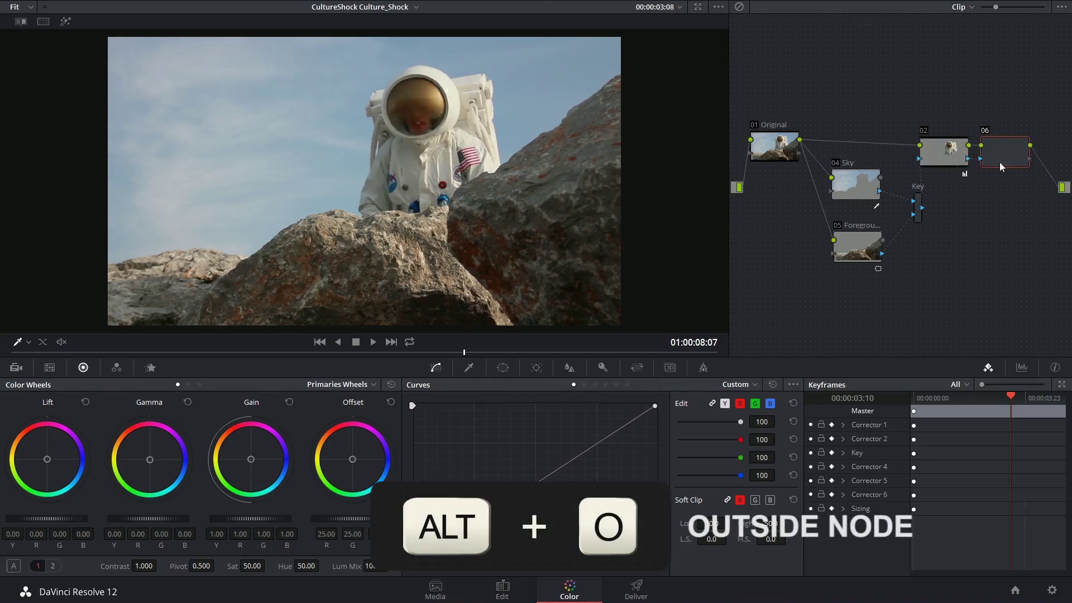
pyautogui.rightClick(984, 148)
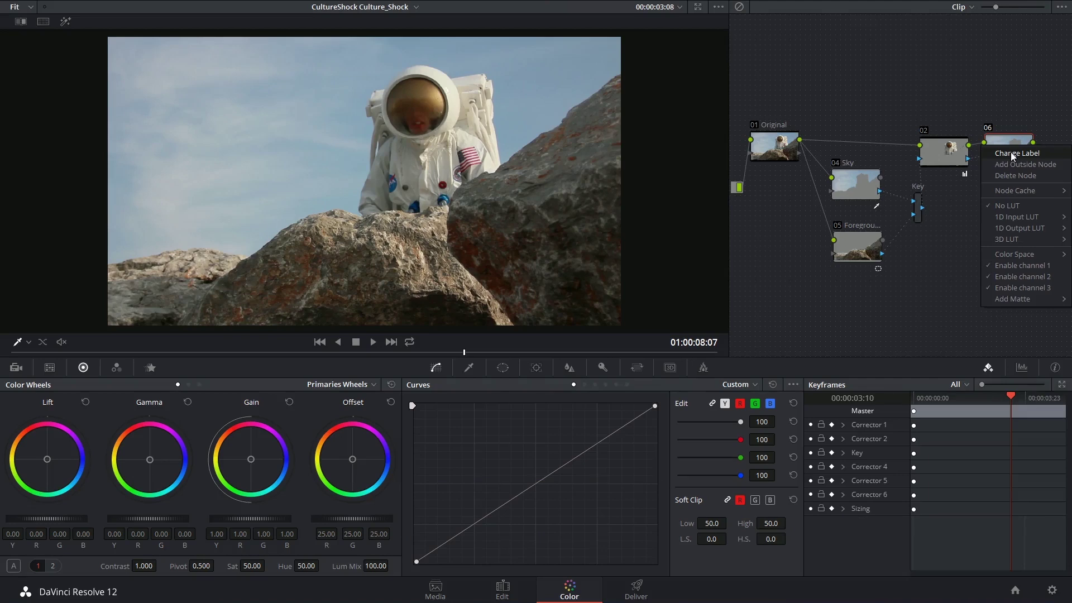
pyautogui.click(1012, 154)
pyautogui.write('Out')
pyautogui.press('Return')
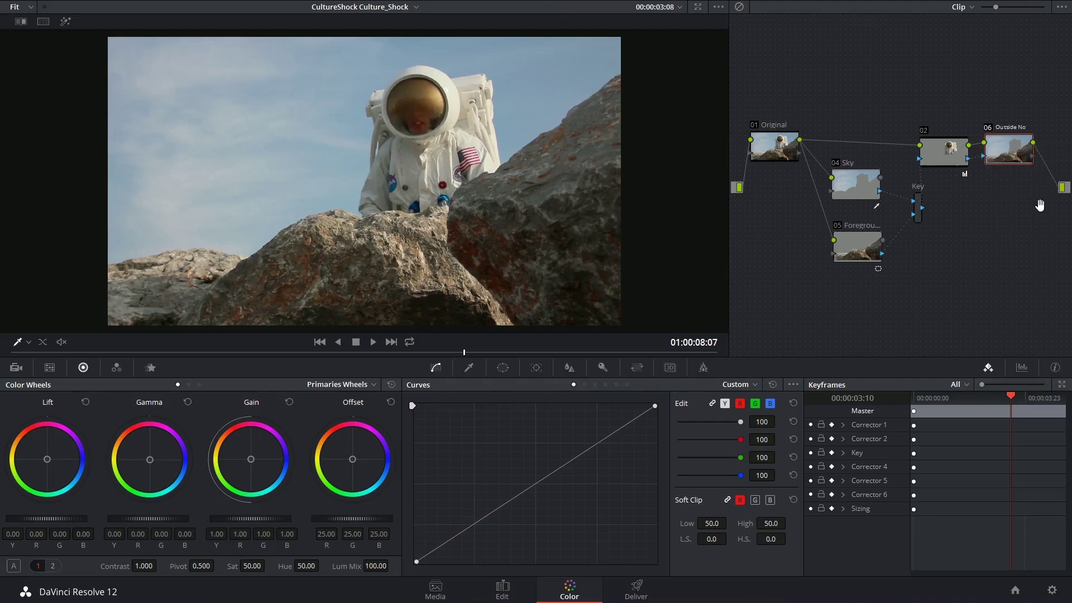
pyautogui.press('Return')
# Step: Warm everything around the astronaut on the outside node with Offset at red 38.02, green 22.42 and blue 8.33
pyautogui.moveTo(293, 410); pyautogui.dragTo(253, 373)
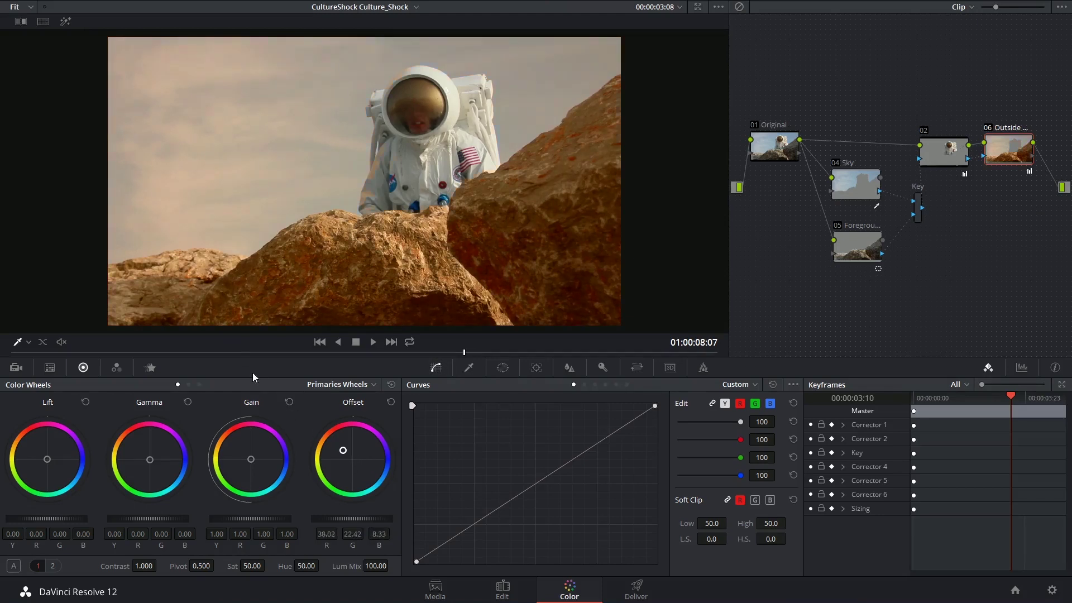
# Step: On the Sky node, place a circular window around the astronaut's helmet and track it through the clip
pyautogui.click(849, 192)
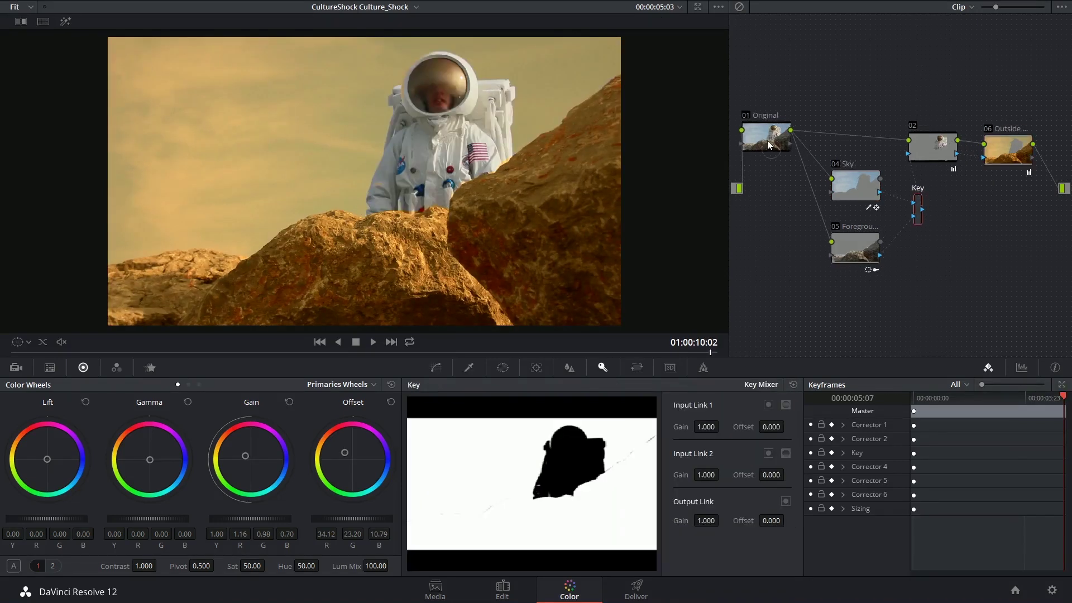
pyautogui.moveTo(767, 141); pyautogui.dragTo(772, 139)
pyautogui.moveTo(853, 187); pyautogui.dragTo(845, 179)
pyautogui.click(845, 179)
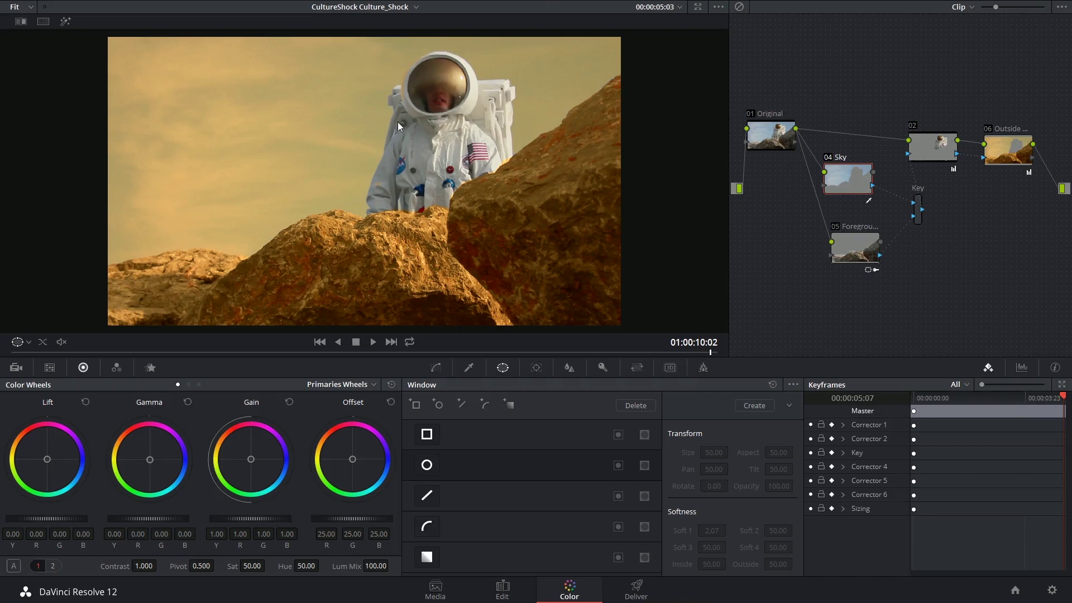
pyautogui.moveTo(235, 352); pyautogui.dragTo(216, 341)
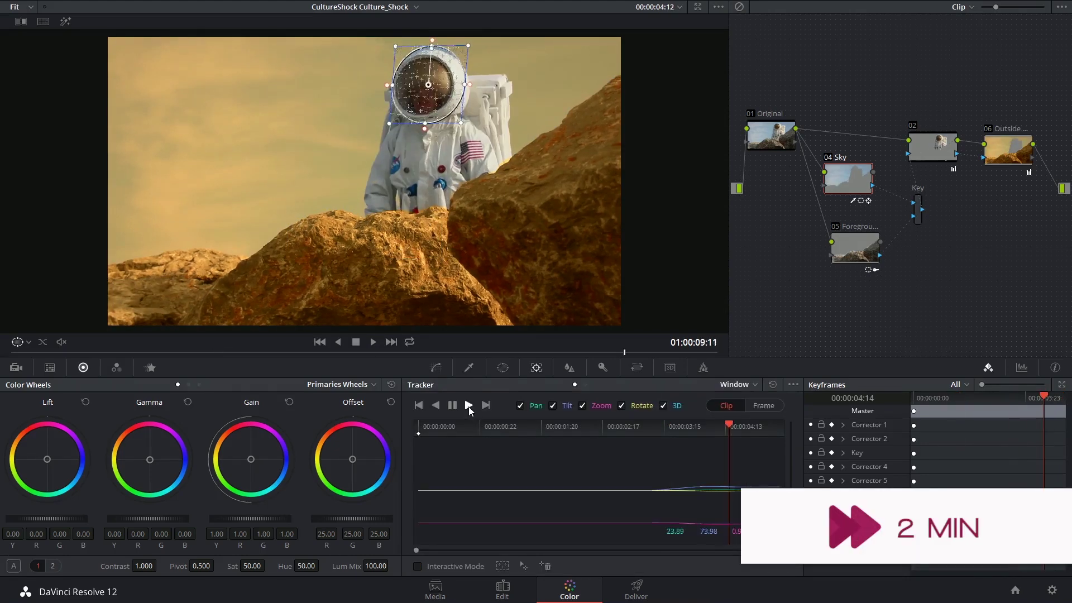
pyautogui.click(452, 404)
# Step: Refine the helmet window's track in Frame mode with position keyframes across the whole clip
pyautogui.click(762, 405)
pyautogui.moveTo(456, 184)
pyautogui.mouseDown()
pyautogui.moveTo(473, 227)
pyautogui.moveTo(460, 182)
pyautogui.mouseUp()
pyautogui.click(491, 424)
pyautogui.click(478, 424)
pyautogui.click(687, 426)
pyautogui.click(772, 425)
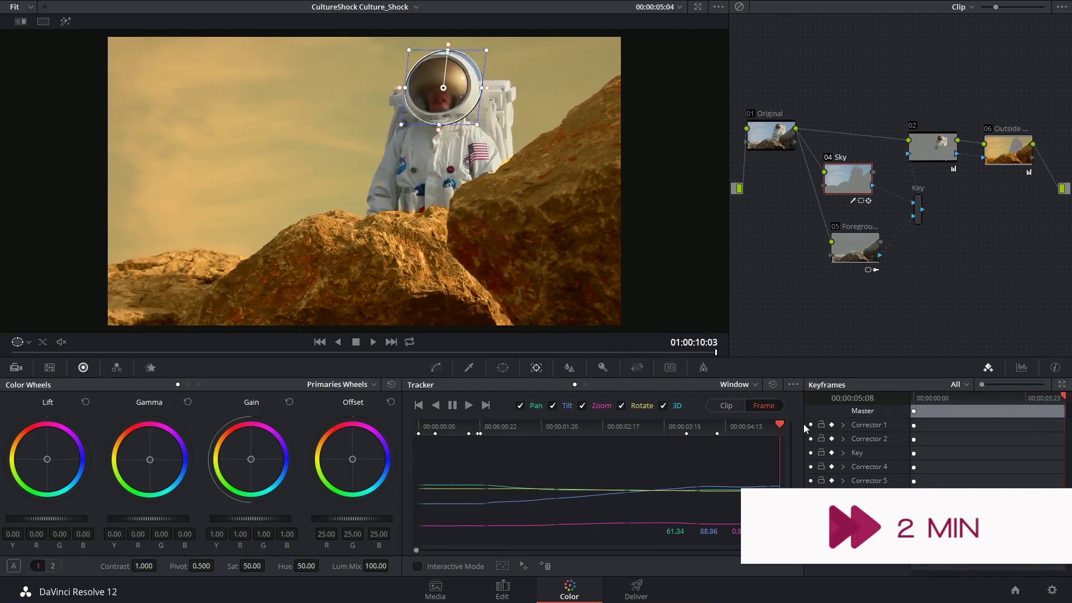
pyautogui.click(778, 423)
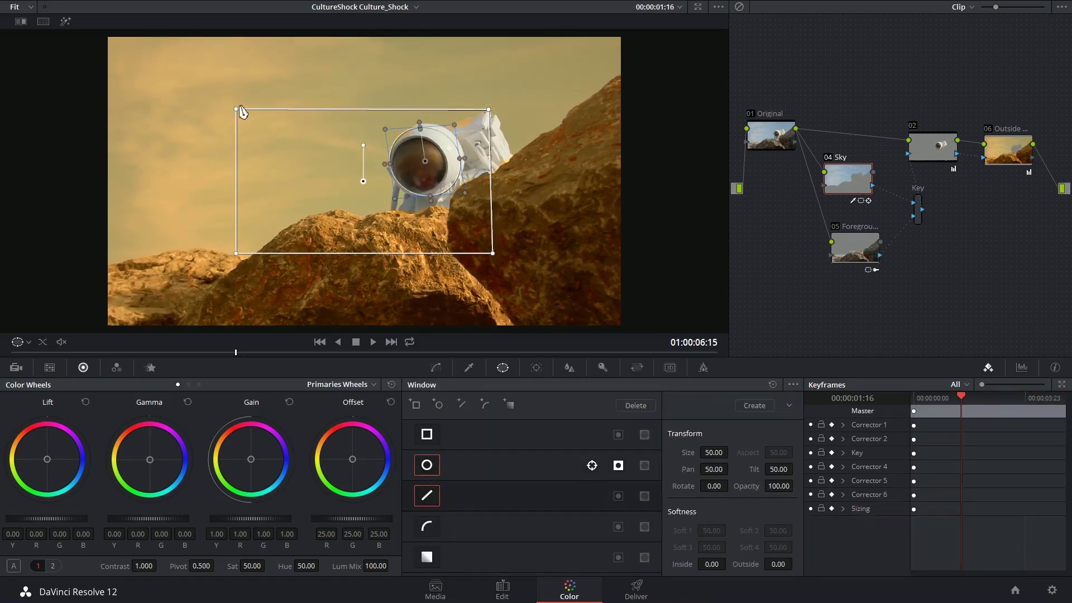
# Step: At 01:00:06:15, shape a linear window over the astronaut's backpack on the Sky node, with its inversion off and mask mode switched
pyautogui.middleClick(239, 110)
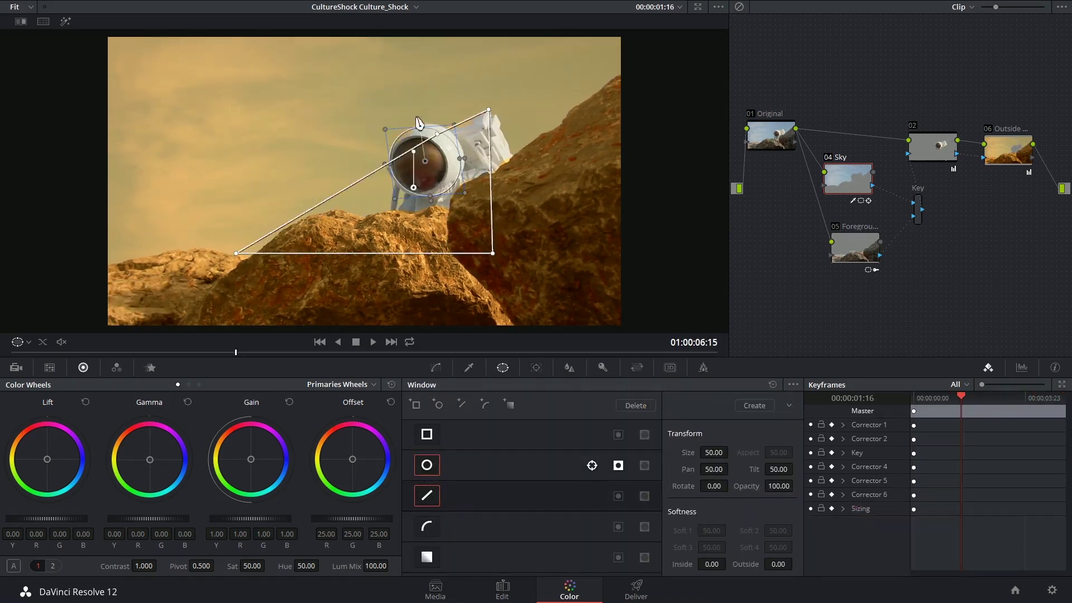
pyautogui.click(619, 496)
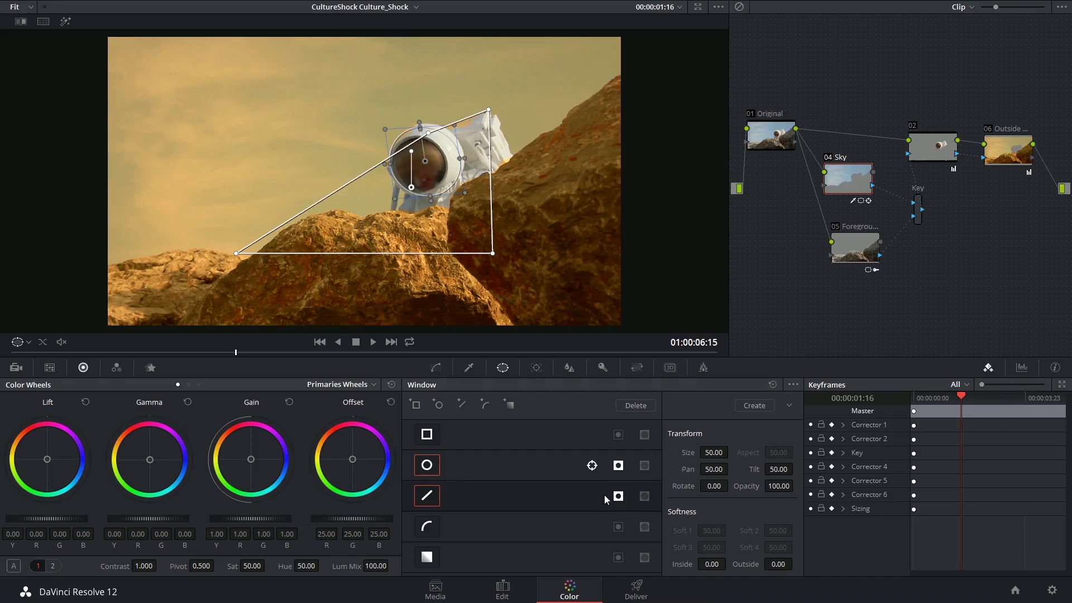
pyautogui.click(645, 497)
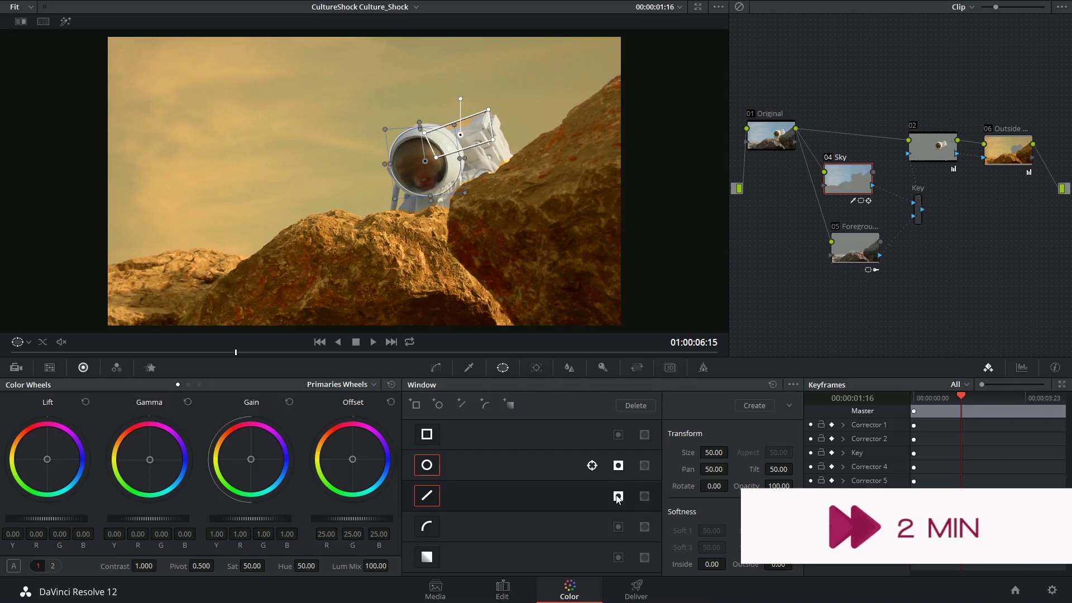
pyautogui.click(617, 496)
pyautogui.click(644, 496)
# Step: Keyframe the backpack window in the tracker's Frame mode so it follows the astronaut through the clip
pyautogui.click(536, 368)
pyautogui.moveTo(530, 425); pyautogui.dragTo(624, 431)
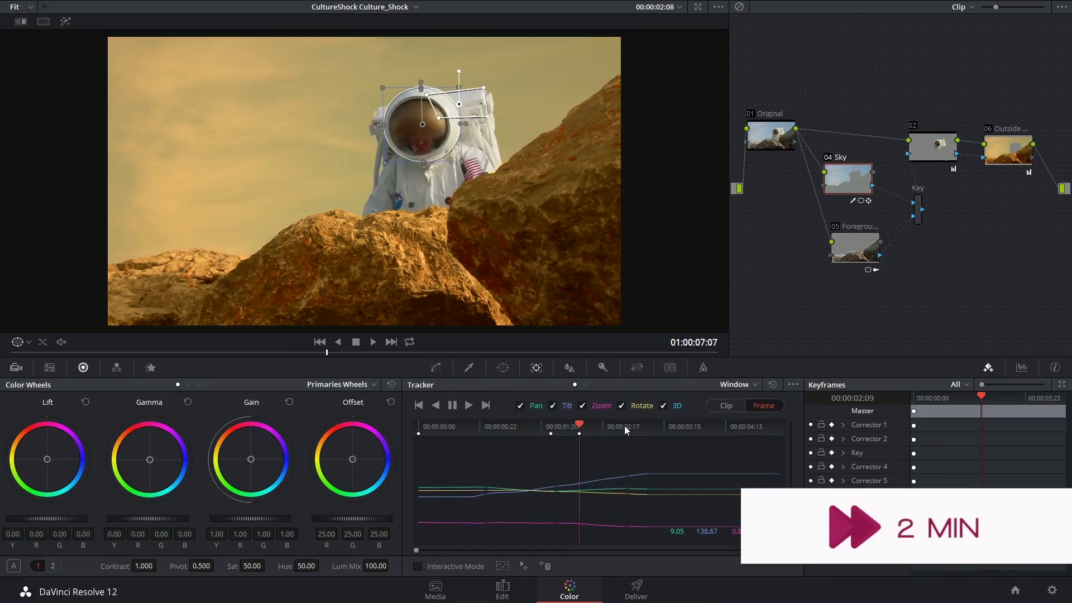
pyautogui.click(481, 428)
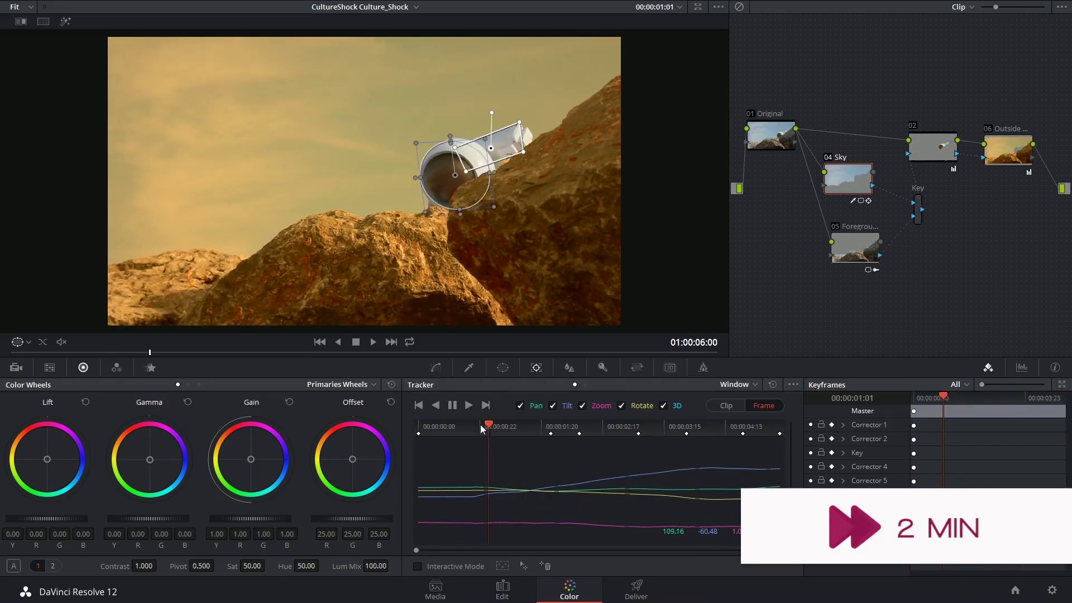
pyautogui.click(463, 426)
pyautogui.click(477, 427)
pyautogui.moveTo(477, 427); pyautogui.dragTo(683, 430)
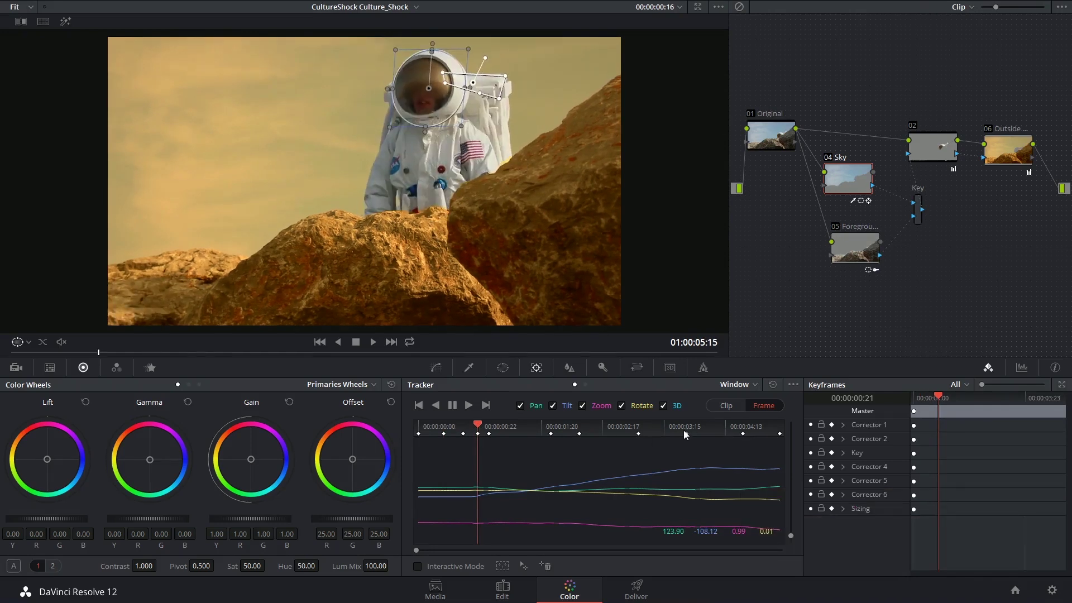
pyautogui.click(685, 429)
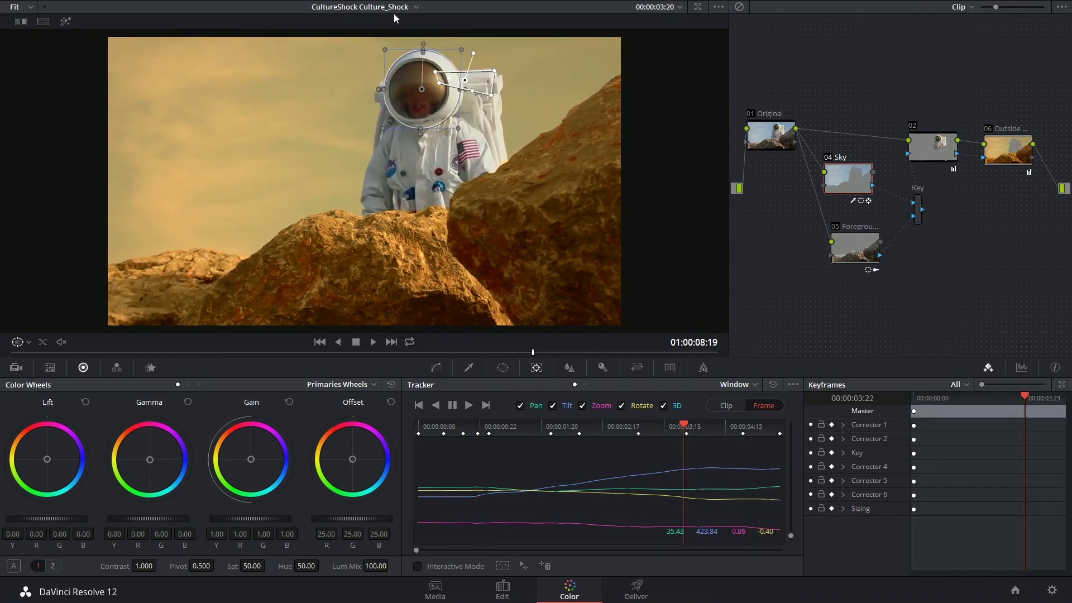
pyautogui.click(435, 370)
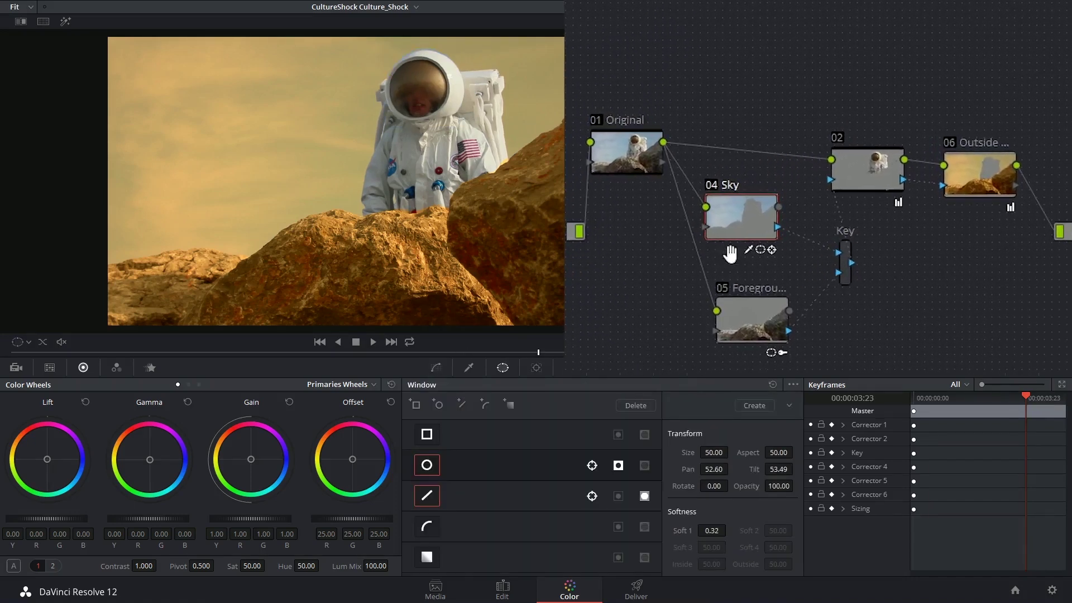
# Step: Rearrange the Original, Sky, Foreground, 02 and outside nodes by hand in the node graph
pyautogui.moveTo(734, 230); pyautogui.dragTo(725, 225)
pyautogui.moveTo(743, 324); pyautogui.dragTo(717, 358)
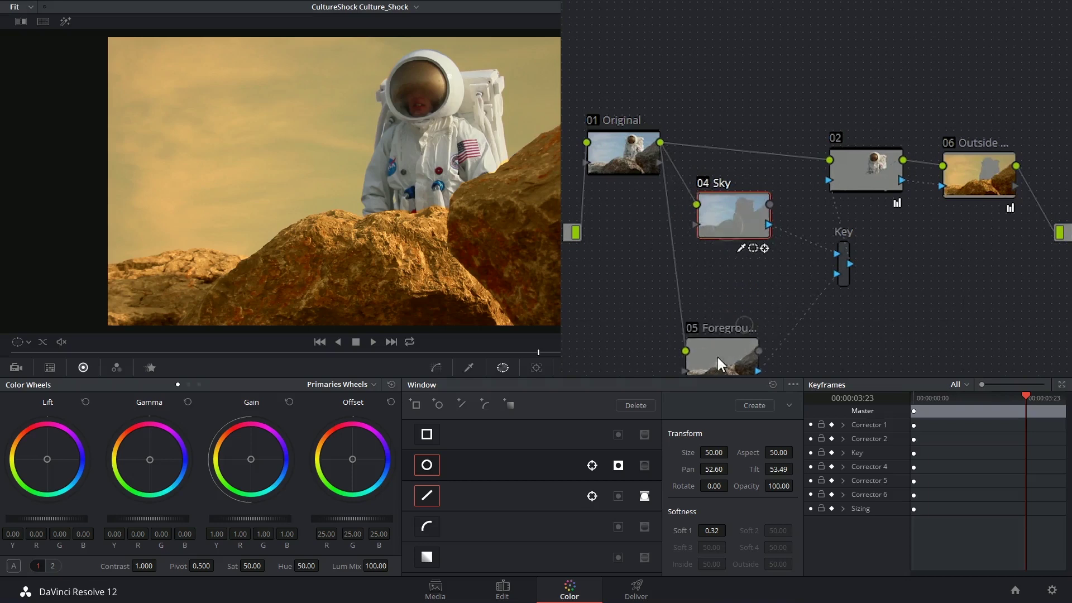
pyautogui.moveTo(728, 211); pyautogui.dragTo(702, 250)
pyautogui.moveTo(869, 195); pyautogui.dragTo(839, 168)
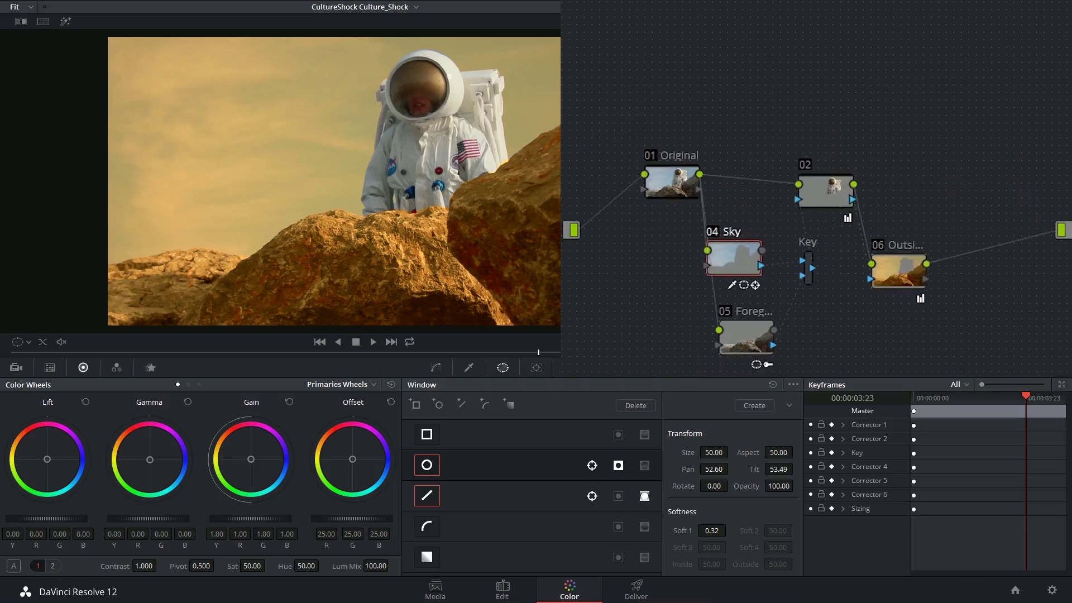
pyautogui.moveTo(649, 179); pyautogui.dragTo(598, 176)
# Step: Run Cleanup Node Graph and place node 02 and the outside node side by side above the key nodes
pyautogui.rightClick(769, 118)
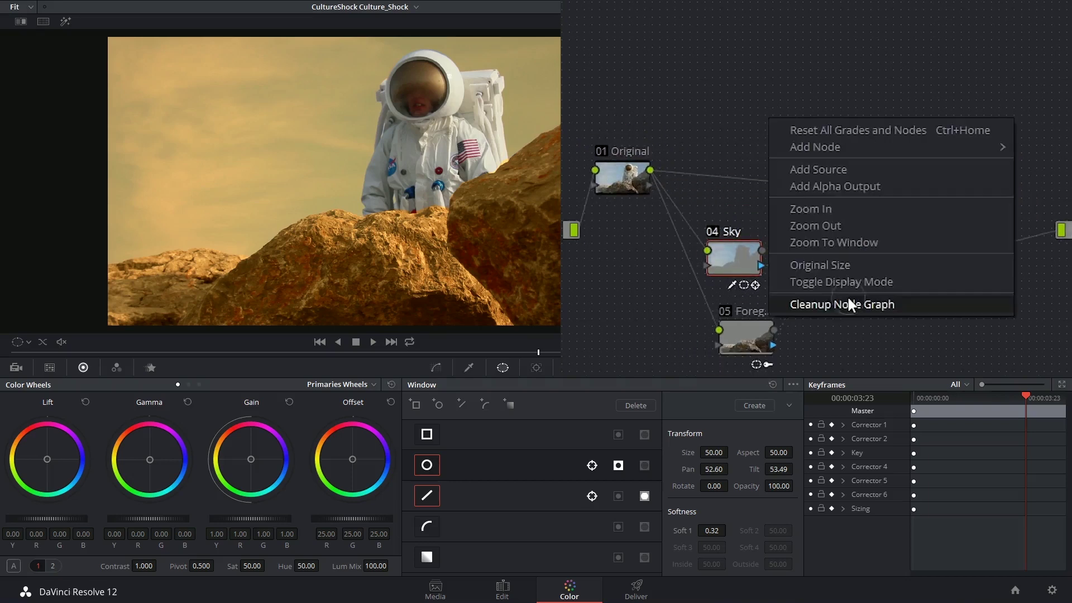
pyautogui.click(848, 300)
pyautogui.moveTo(920, 100); pyautogui.dragTo(855, 118)
pyautogui.moveTo(985, 126); pyautogui.dragTo(959, 127)
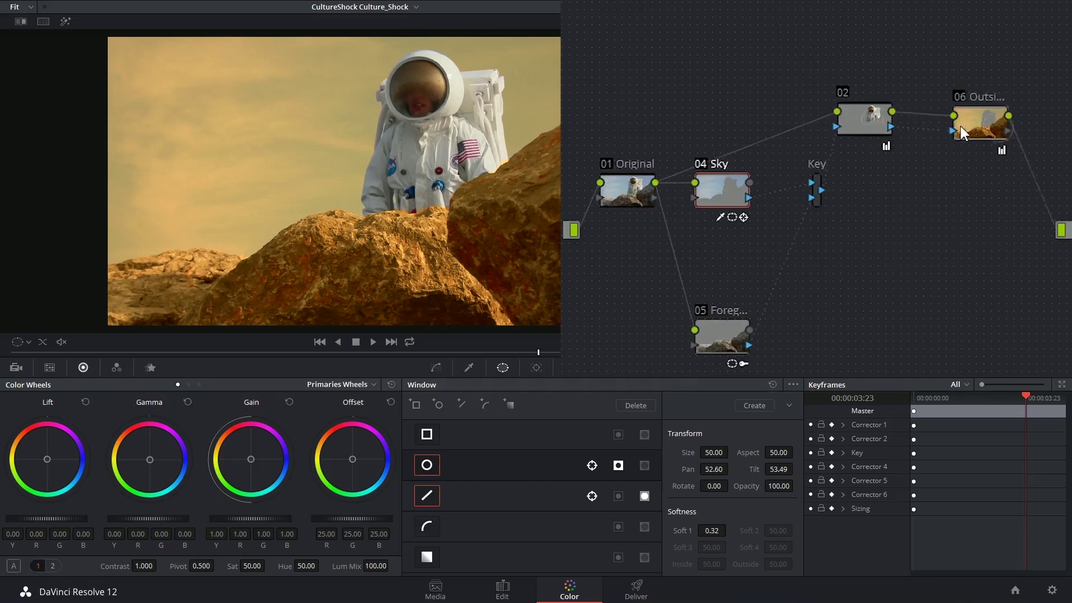
# Step: Add a parallel node labelled "Sky" beneath the outside node and feed it the key output of node 04
pyautogui.hotkey('alt', 'p')
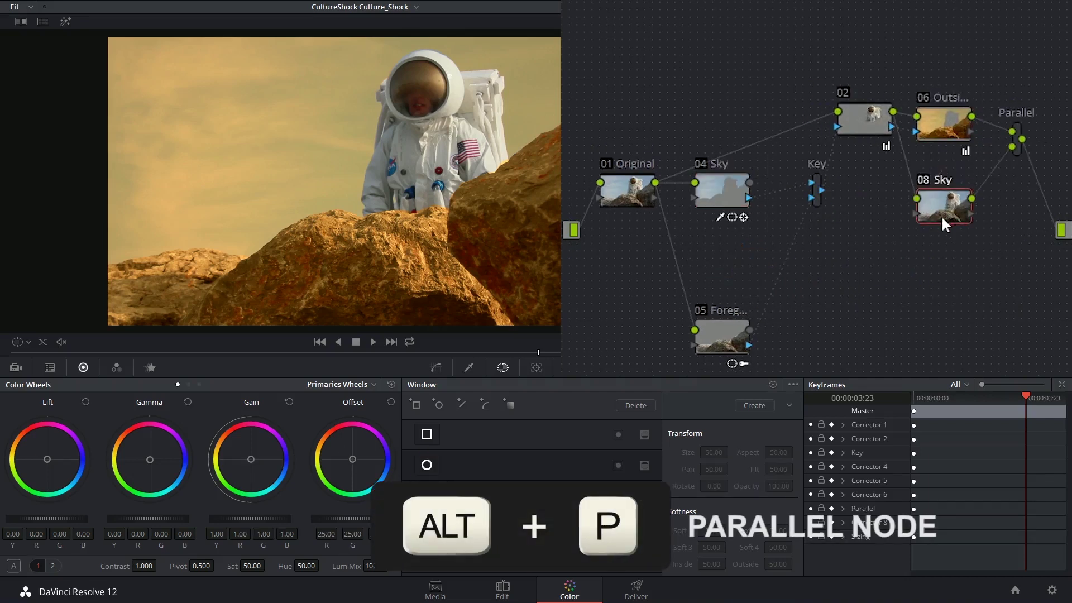
pyautogui.moveTo(940, 216); pyautogui.dragTo(947, 218)
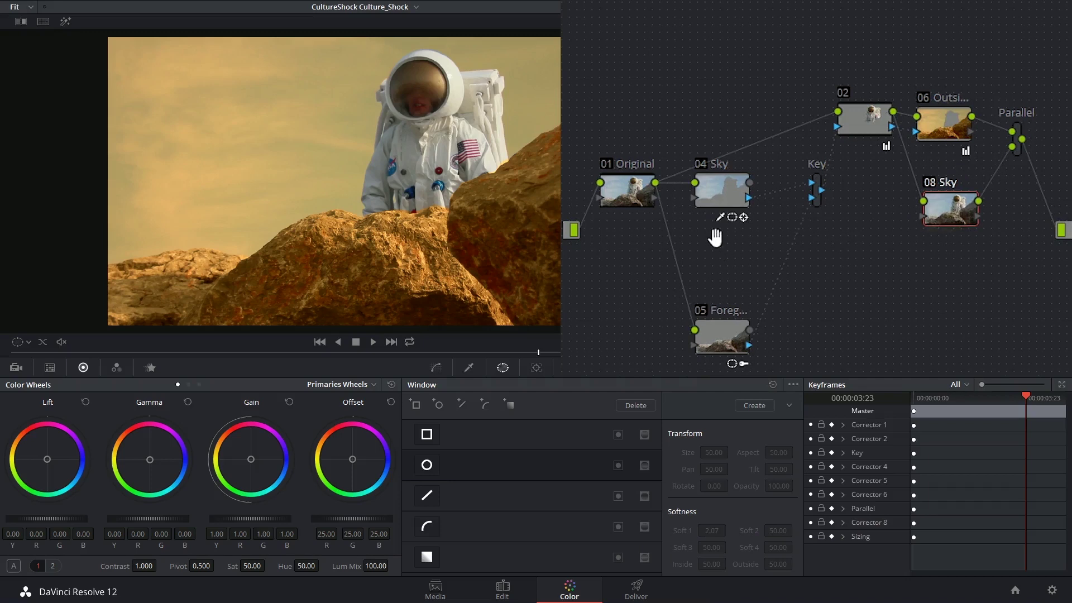
pyautogui.moveTo(747, 197); pyautogui.dragTo(920, 218)
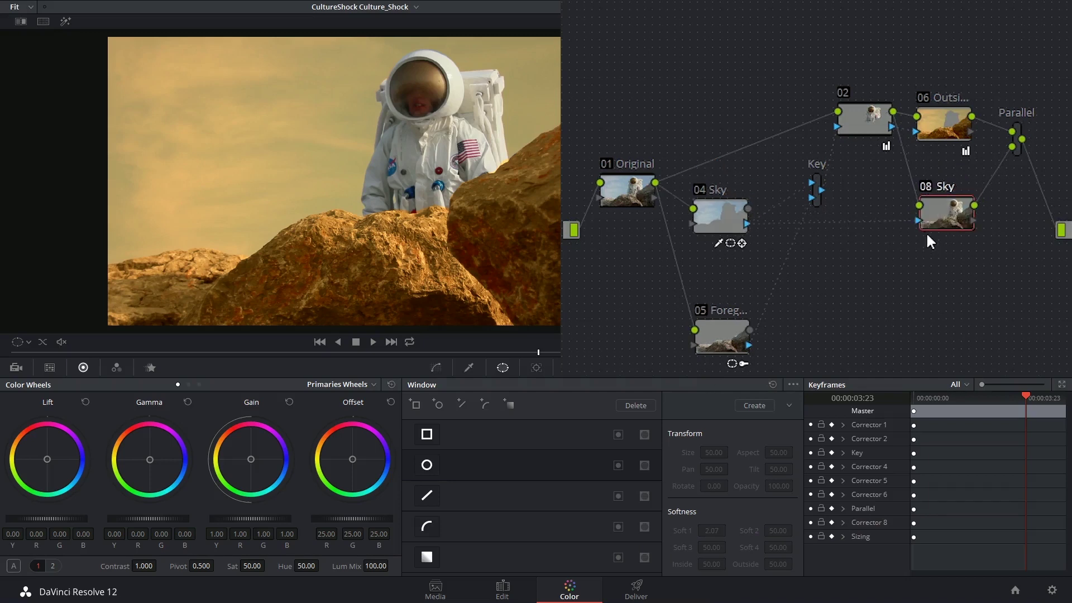
# Step: Turn off the key input inversion on node 08 so that its matte selects the sky
pyautogui.click(607, 368)
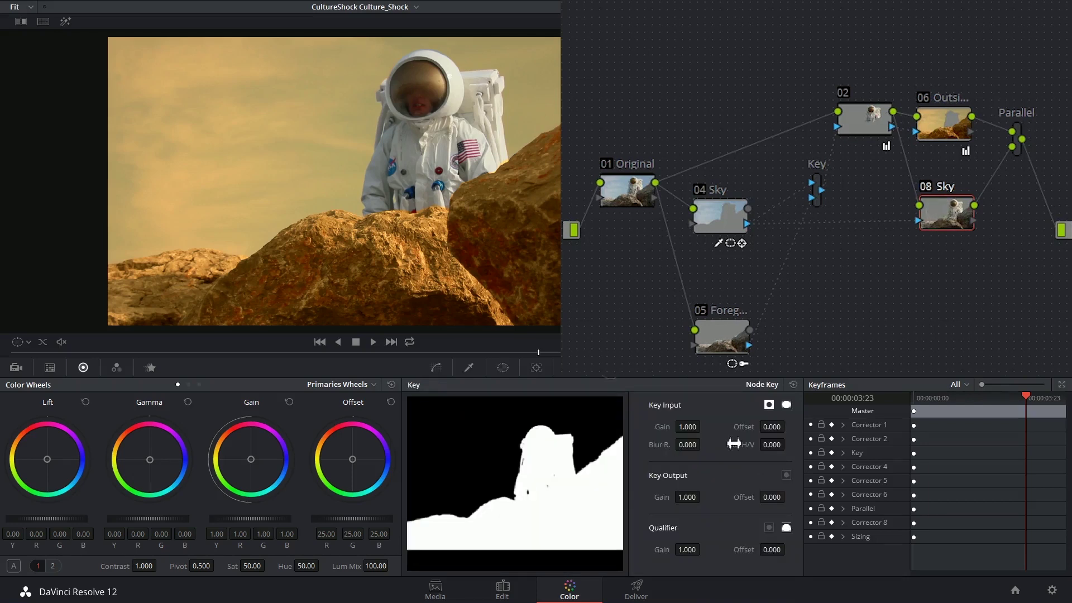
pyautogui.click(769, 404)
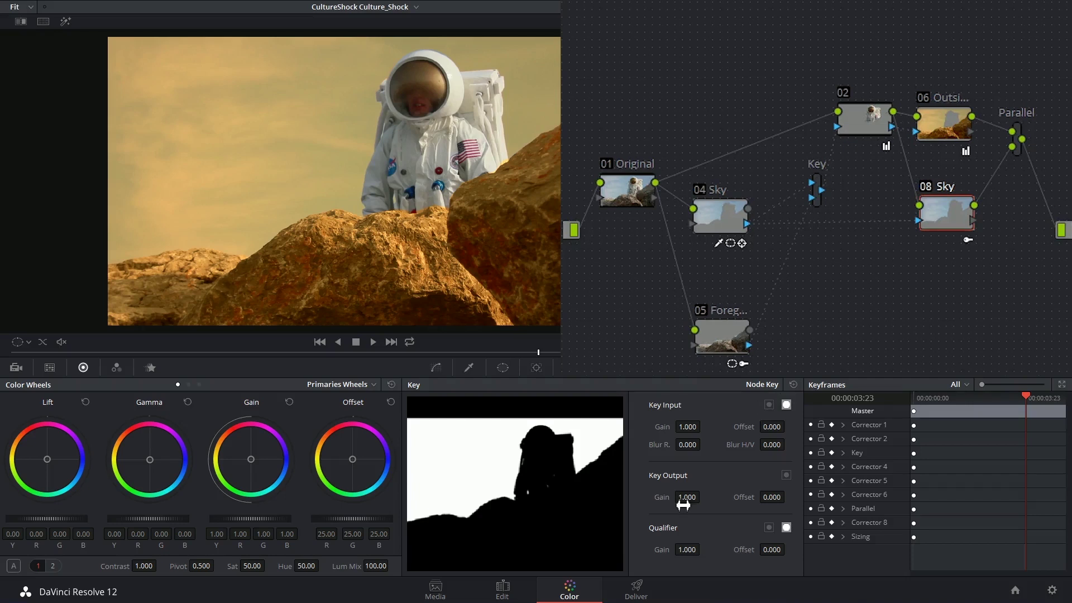
pyautogui.moveTo(943, 223); pyautogui.dragTo(938, 228)
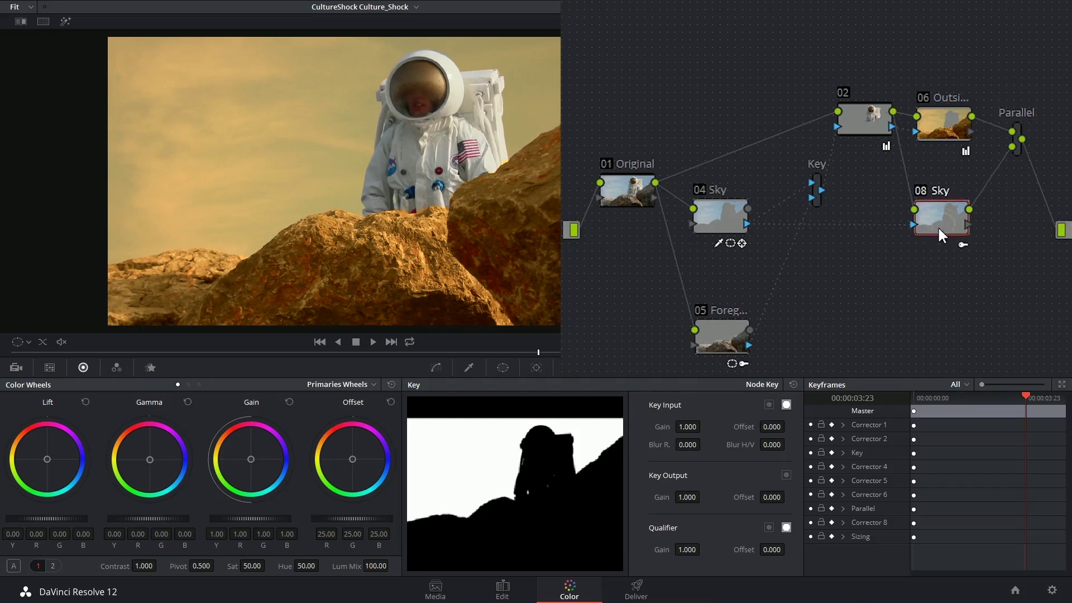
# Step: Grade the sky on node 08 with the custom curves to give it a saturated orange look
pyautogui.click(436, 367)
pyautogui.moveTo(513, 498); pyautogui.dragTo(514, 469)
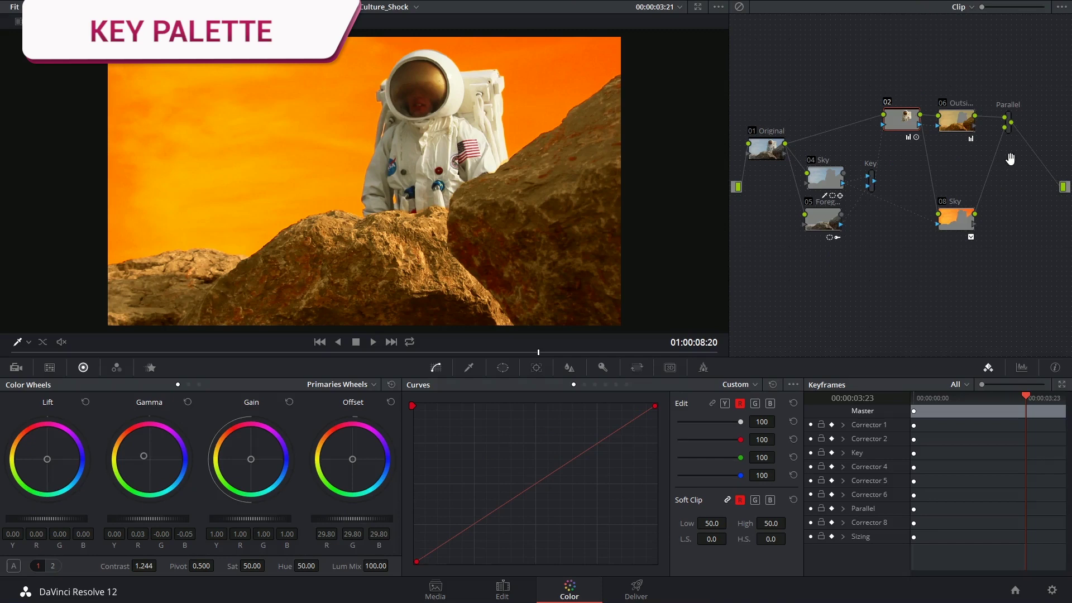
# Step: Inspect the mattes and key settings of node 02, the Key Mixer and node 04 Sky in the Key palette
pyautogui.click(598, 367)
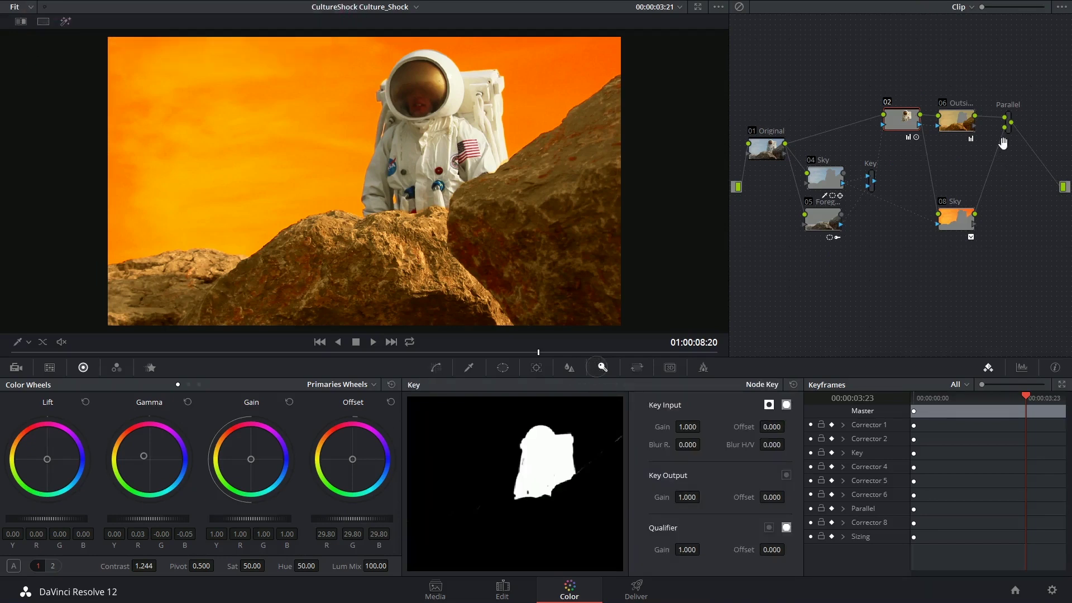
pyautogui.click(870, 187)
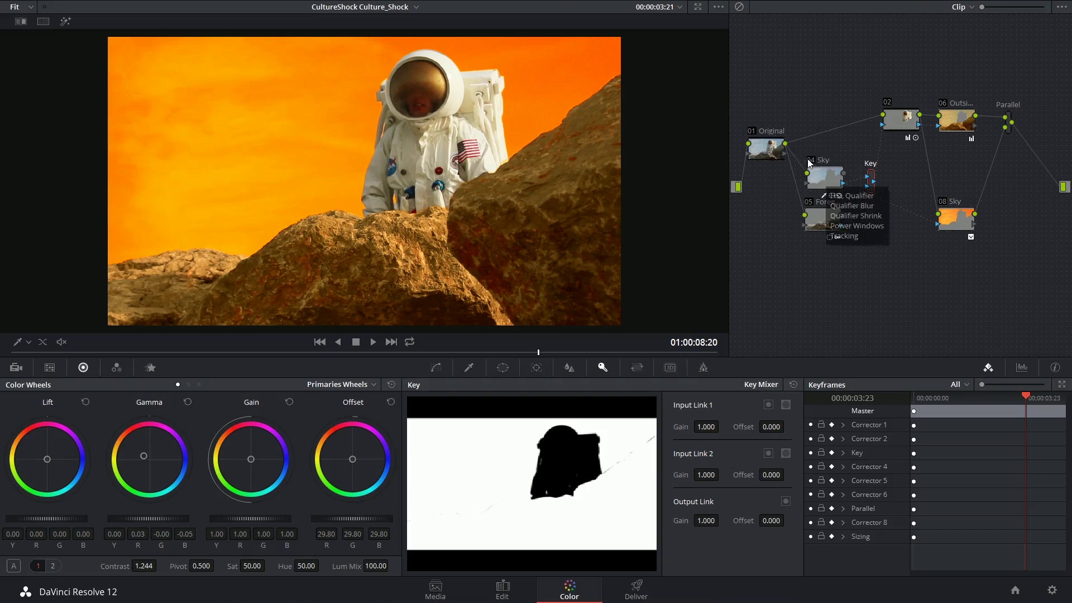
pyautogui.click(829, 179)
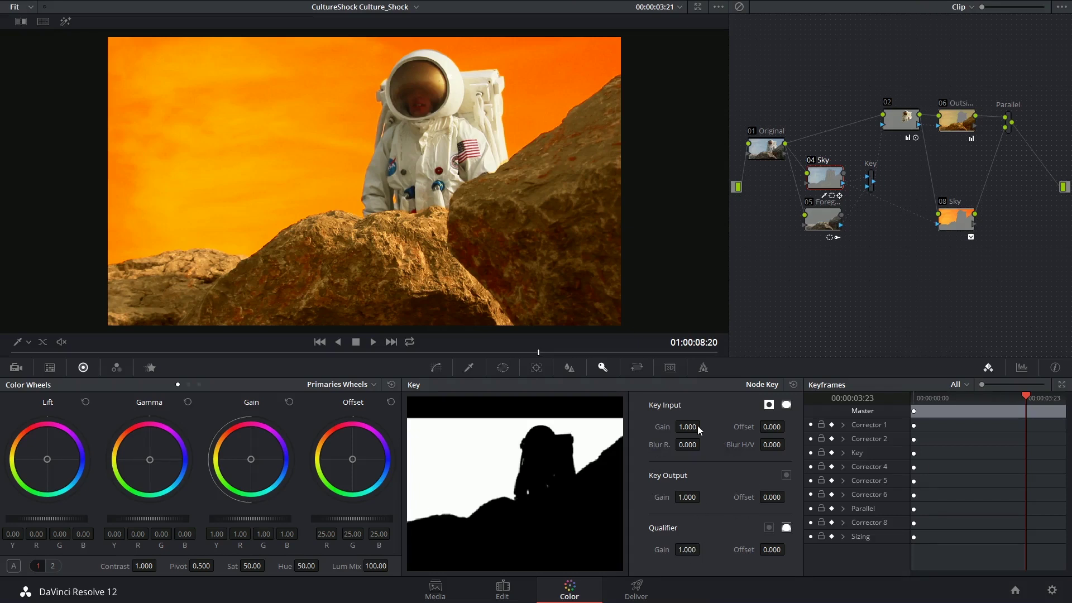
# Step: Add an external matte to the Foreground node
pyautogui.rightClick(817, 222)
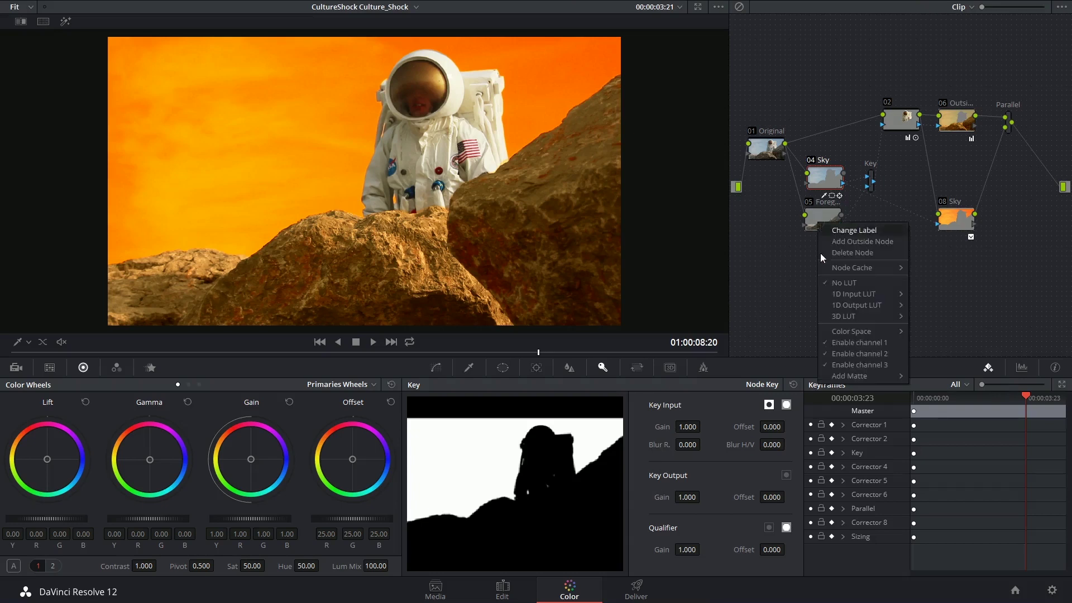
pyautogui.moveTo(831, 374)
pyautogui.click(887, 404)
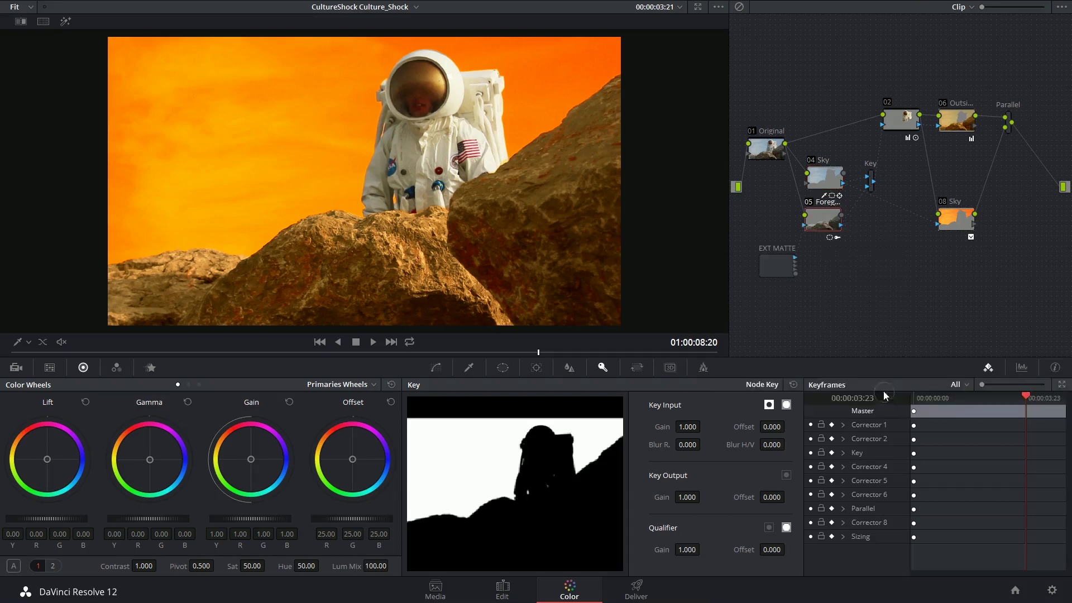